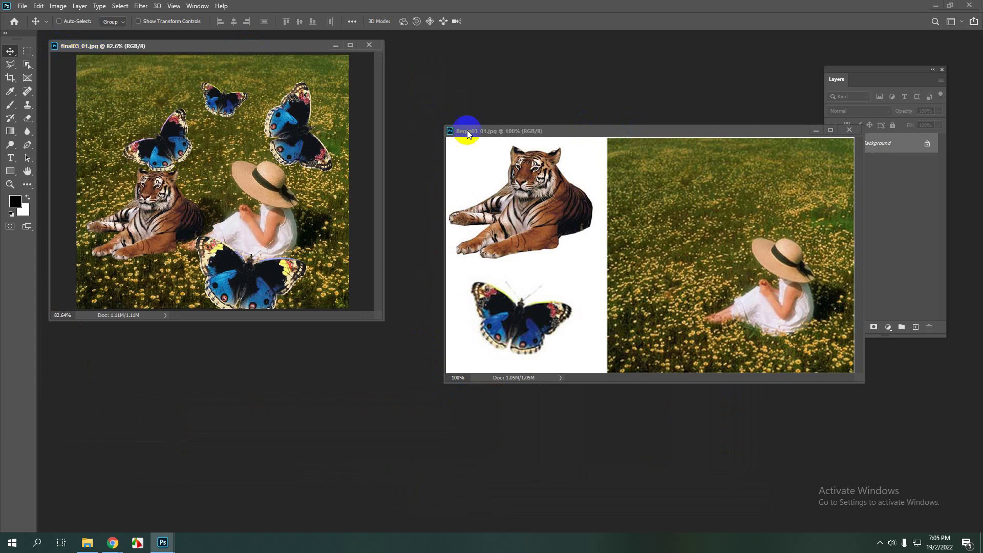
Step: Arrange the Begin03_01.jpg and final03_01.jpg windows side by side near the top of the workspace
{"action": "left_click_drag", "start_coordinate": [467, 130], "coordinate": [421, 100]}
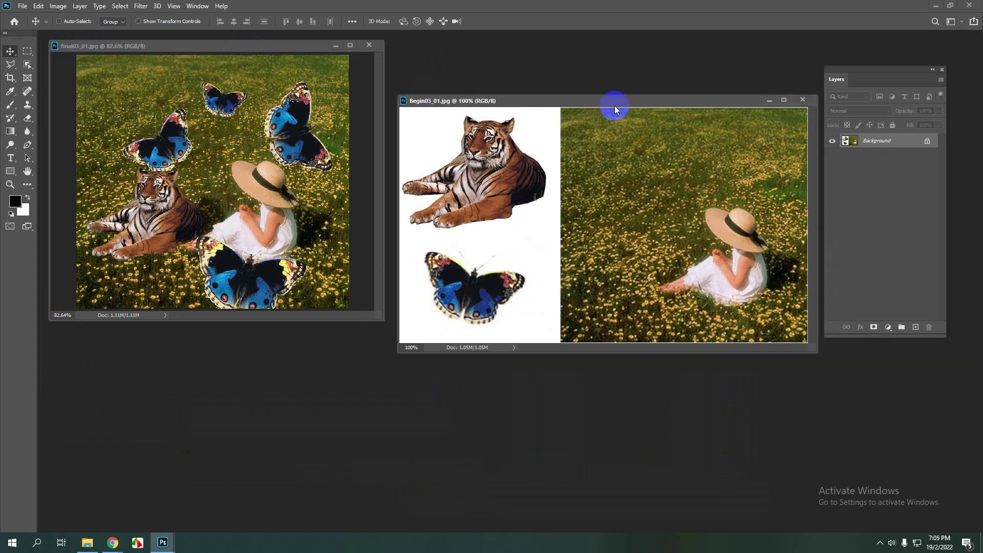
{"action": "left_click_drag", "start_coordinate": [615, 101], "coordinate": [611, 65]}
{"action": "left_click_drag", "start_coordinate": [282, 46], "coordinate": [281, 50]}
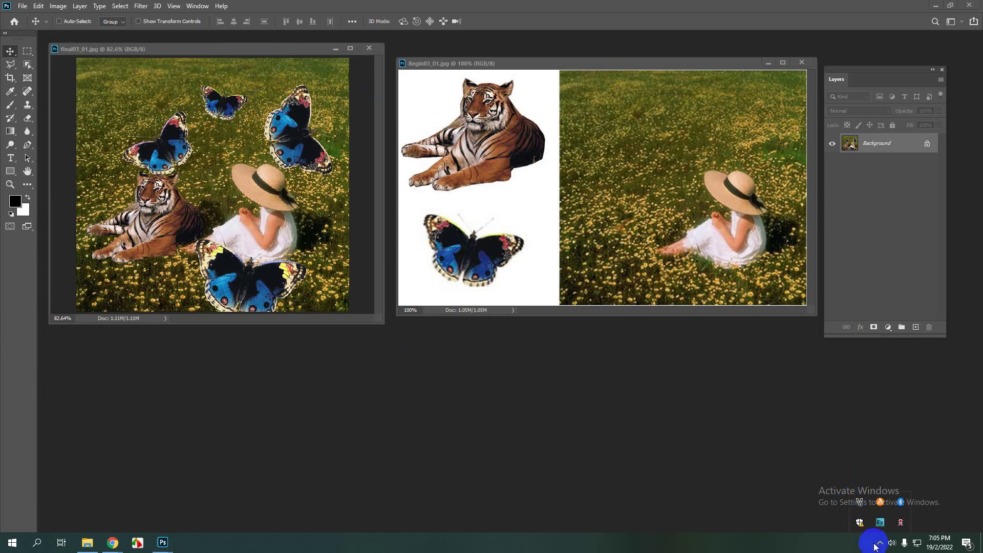
Step: Create a new blank document using final03_01.jpg as the document type, and place its window beside the final03_01.jpg image
{"action": "left_click", "coordinate": [26, 6]}
{"action": "left_click", "coordinate": [28, 15]}
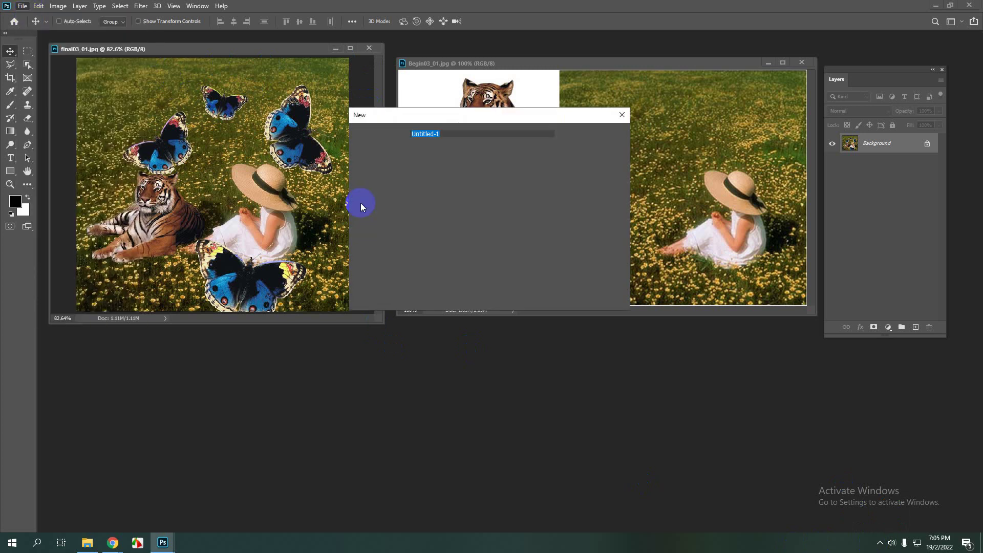
{"action": "left_click_drag", "start_coordinate": [446, 113], "coordinate": [465, 166]}
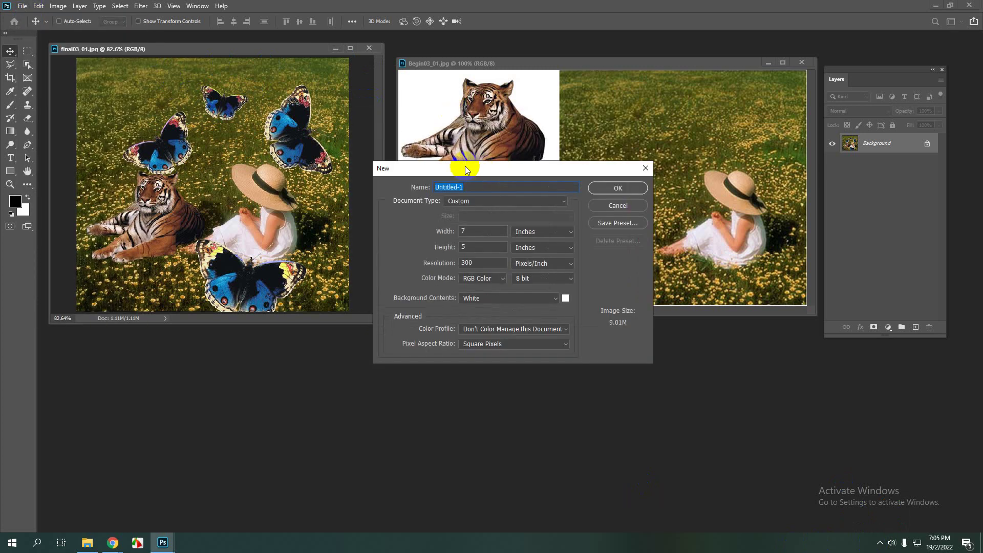
{"action": "left_click", "coordinate": [456, 203]}
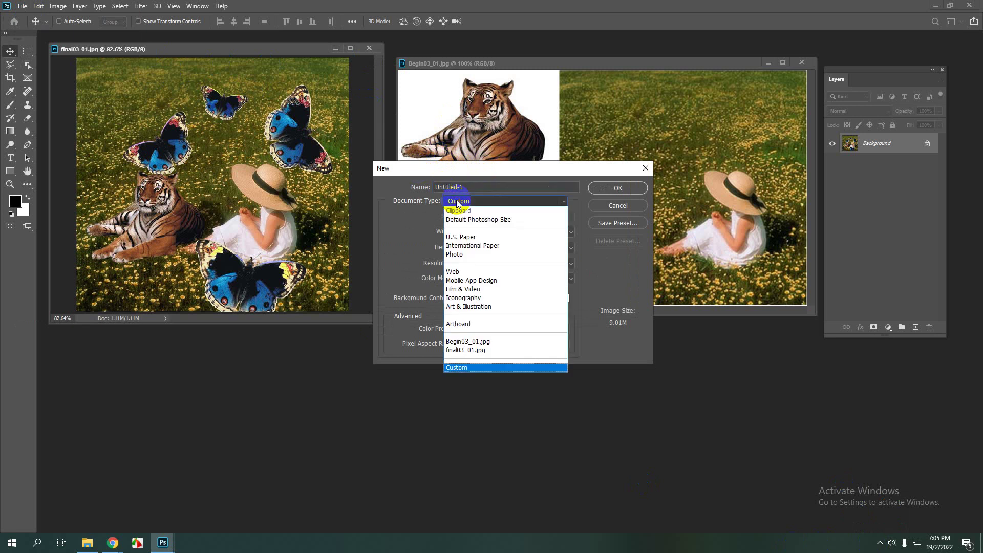
{"action": "left_click", "coordinate": [437, 168]}
{"action": "left_click_drag", "start_coordinate": [437, 167], "coordinate": [421, 135]}
{"action": "left_click", "coordinate": [446, 167]}
{"action": "left_click", "coordinate": [448, 168]}
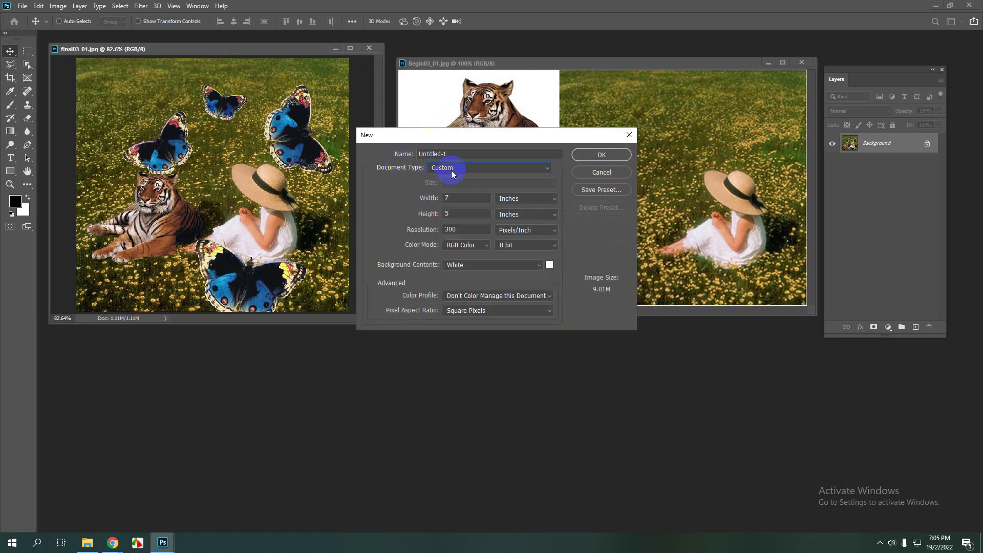
{"action": "left_click", "coordinate": [454, 169]}
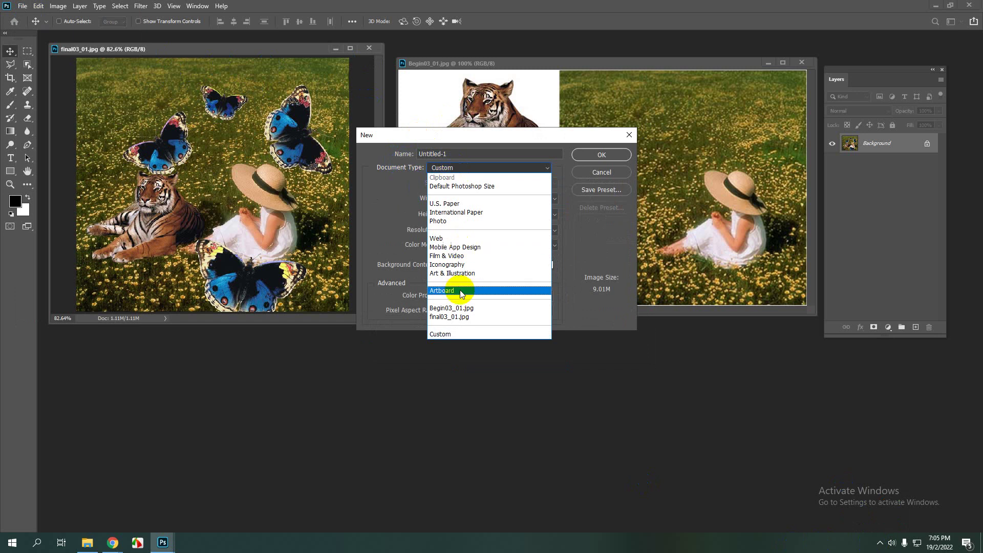
{"action": "left_click", "coordinate": [453, 317]}
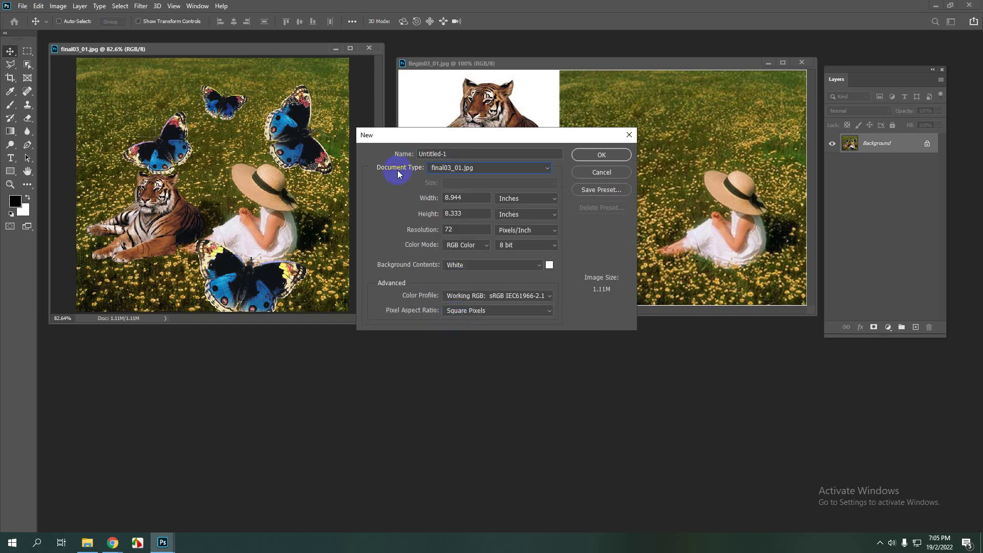
{"action": "left_click", "coordinate": [438, 168]}
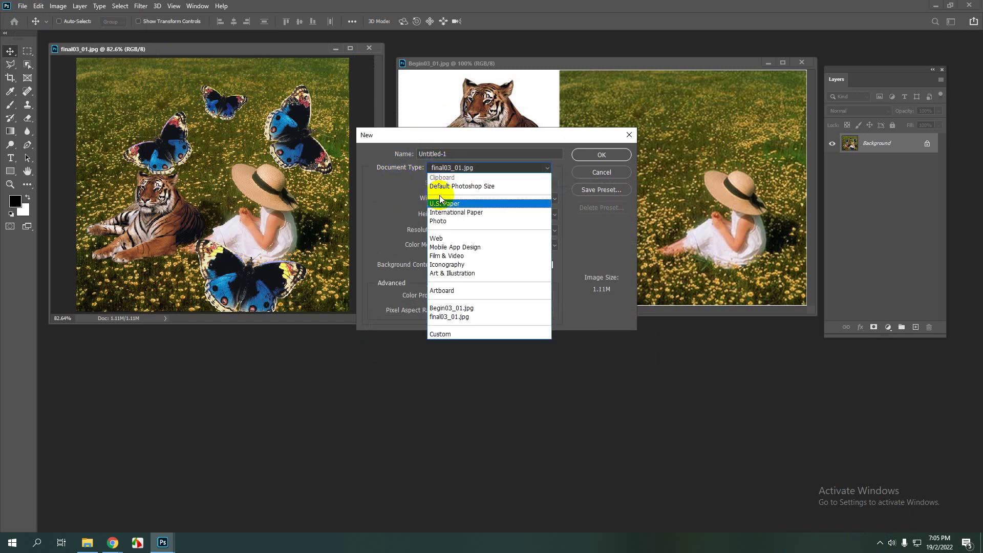
{"action": "left_click", "coordinate": [442, 317]}
{"action": "left_click", "coordinate": [591, 153]}
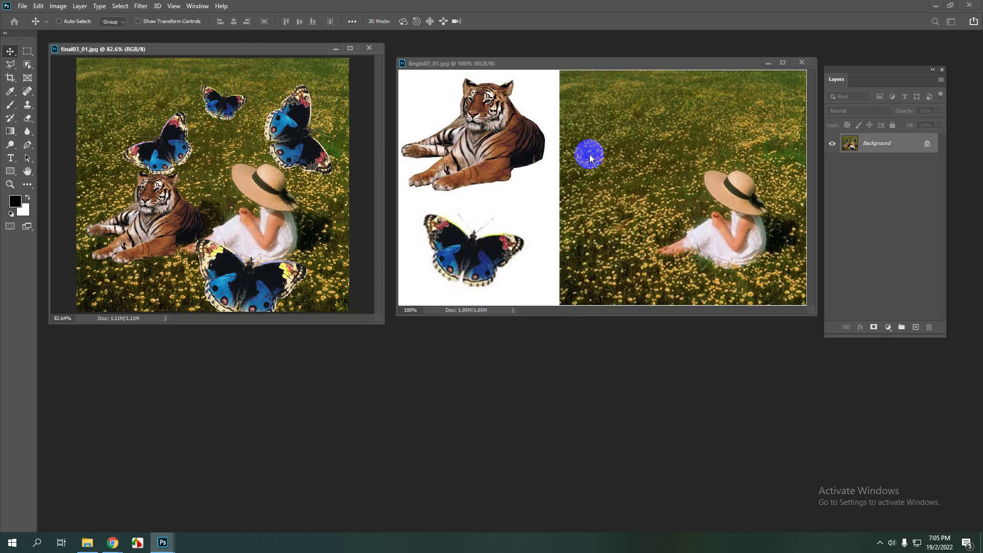
{"action": "left_click_drag", "start_coordinate": [220, 65], "coordinate": [437, 165]}
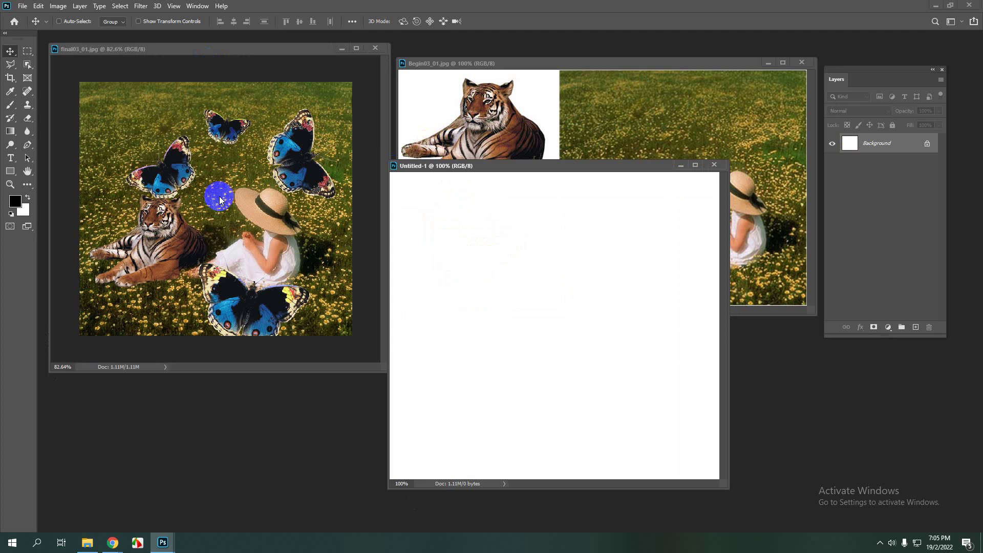
{"action": "left_click_drag", "start_coordinate": [417, 166], "coordinate": [440, 163]}
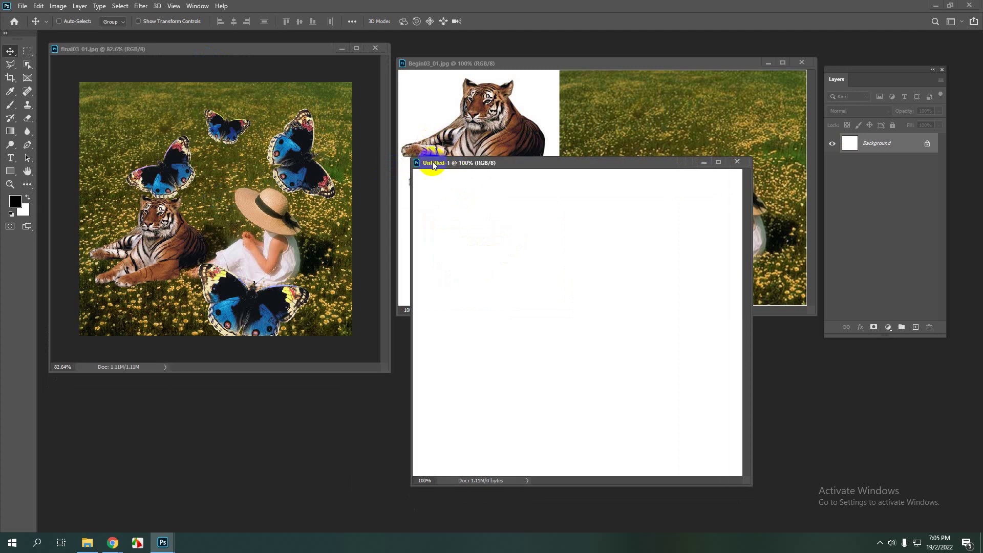
{"action": "left_click", "coordinate": [23, 6]}
{"action": "left_click", "coordinate": [27, 20]}
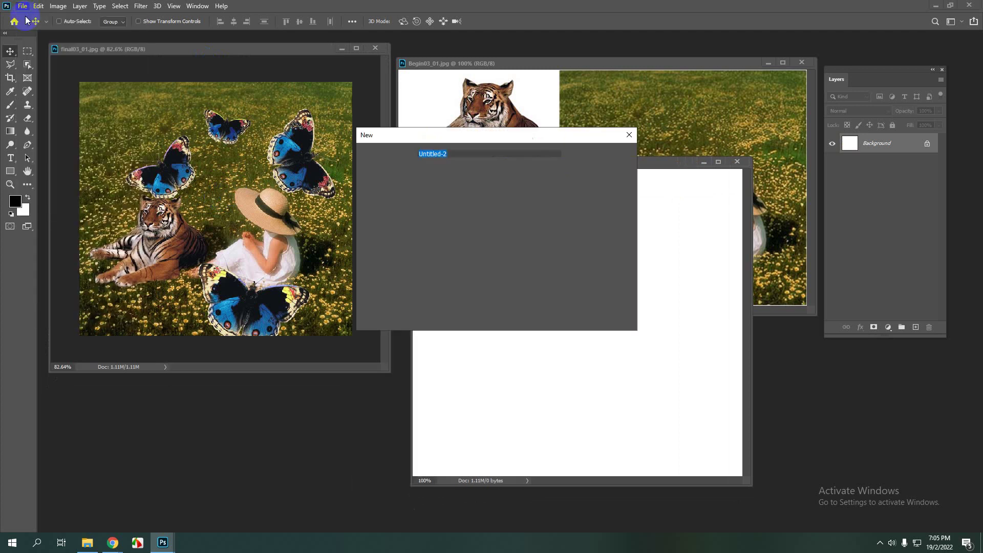
{"action": "left_click", "coordinate": [602, 172]}
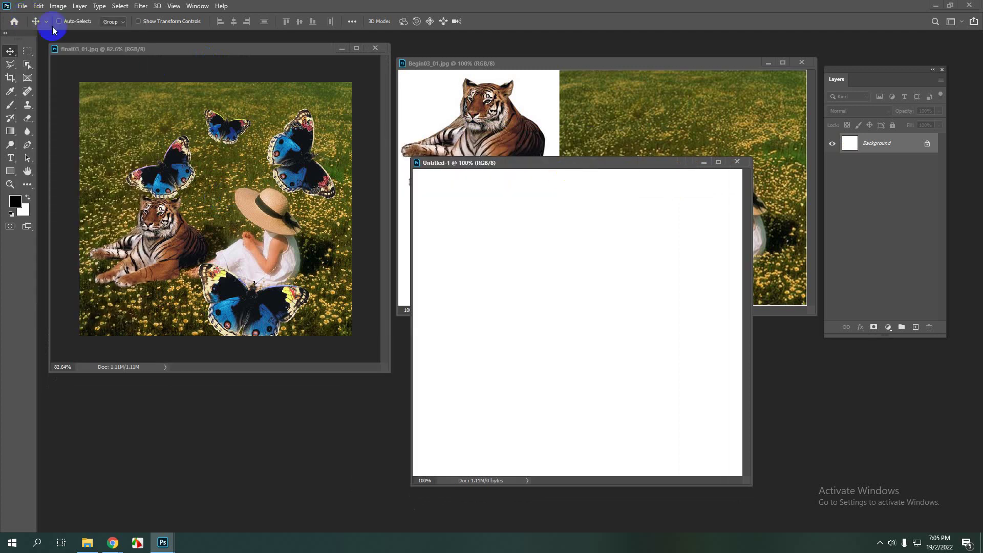
Step: Create a second blank document, Untitled-2, with final03_01.jpg as its document type
{"action": "left_click", "coordinate": [23, 6]}
{"action": "left_click", "coordinate": [27, 19]}
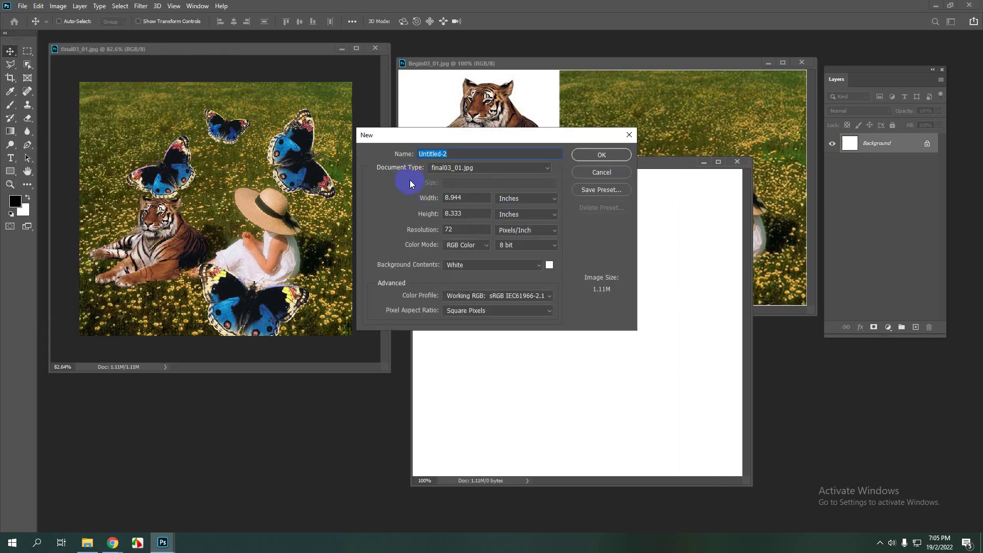
{"action": "left_click", "coordinate": [547, 168]}
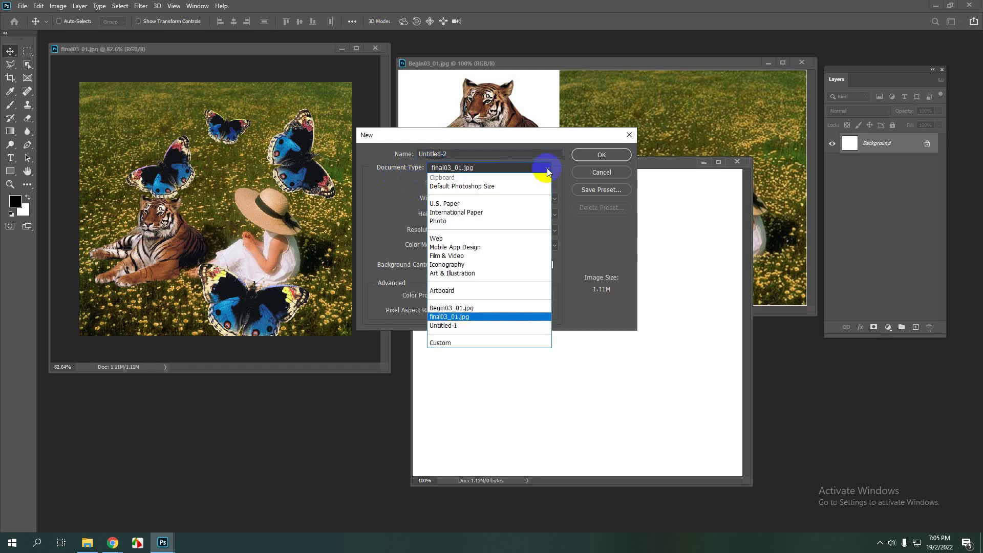
{"action": "left_click", "coordinate": [453, 317]}
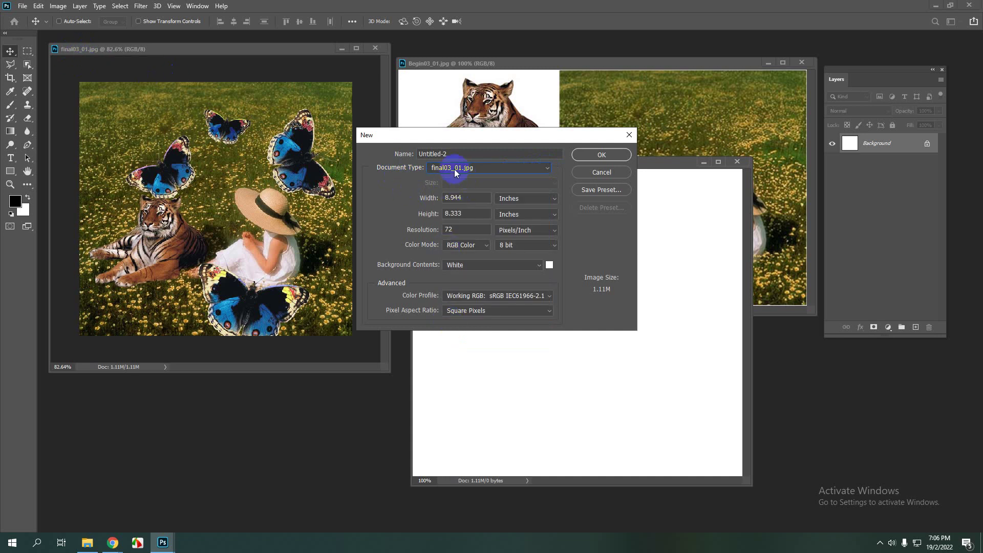
{"action": "left_click", "coordinate": [599, 157]}
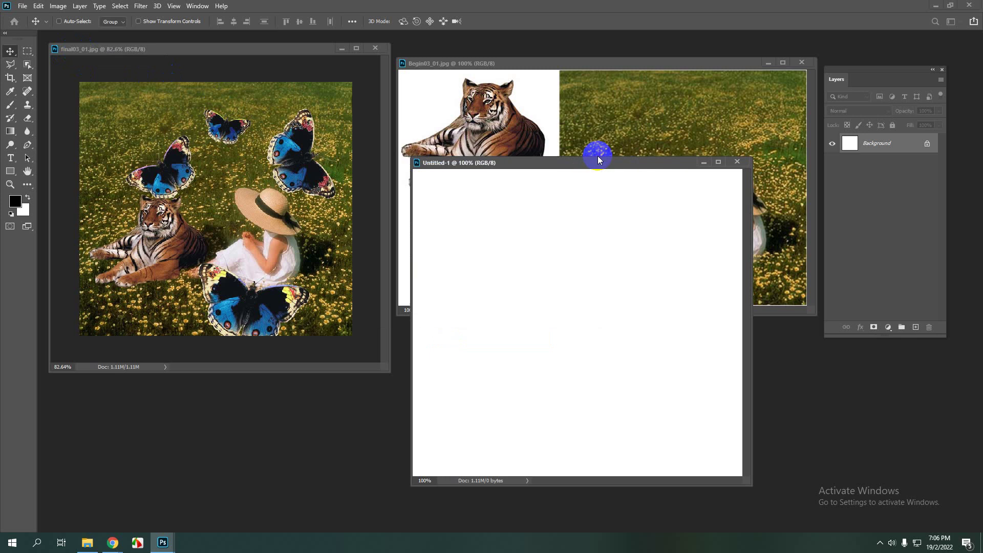
Step: Spread out the two blank document windows so Untitled-2 sits in front, offset from Untitled-1
{"action": "left_click_drag", "start_coordinate": [577, 169], "coordinate": [454, 218]}
{"action": "left_click_drag", "start_coordinate": [517, 168], "coordinate": [633, 107]}
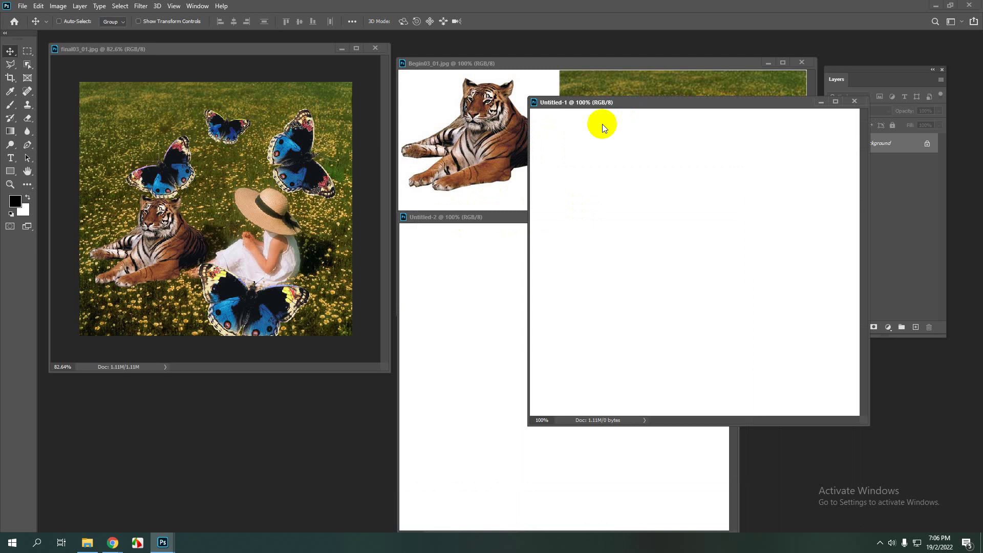
{"action": "left_click_drag", "start_coordinate": [487, 216], "coordinate": [538, 162]}
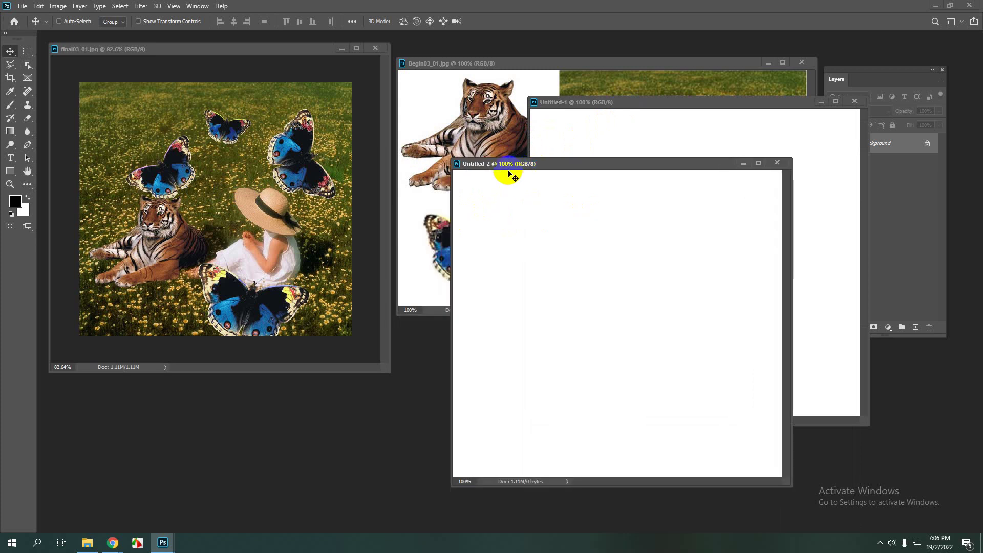
Step: Check the dimensions of final03_01.jpg in Image Size and close it without changes
{"action": "left_click", "coordinate": [233, 52]}
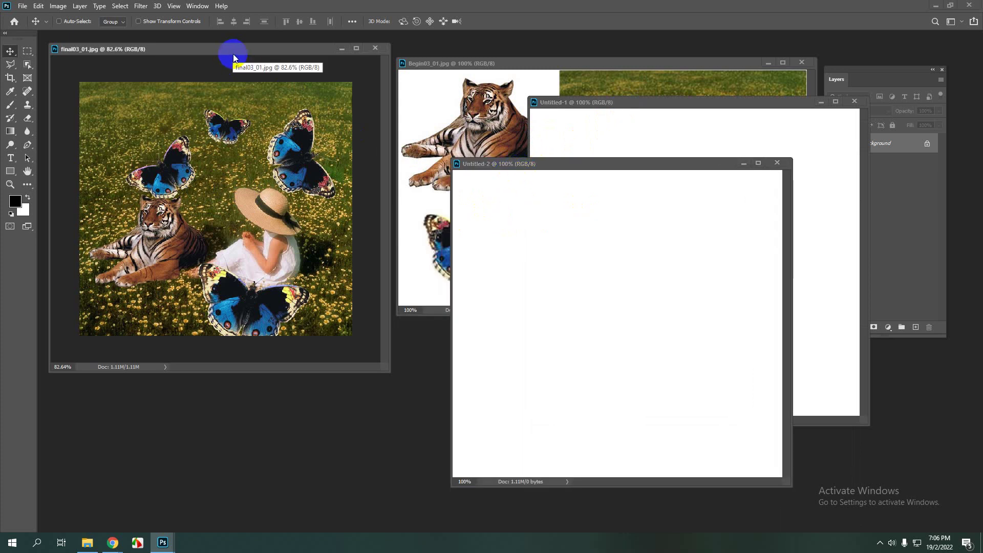
{"action": "left_click", "coordinate": [58, 7]}
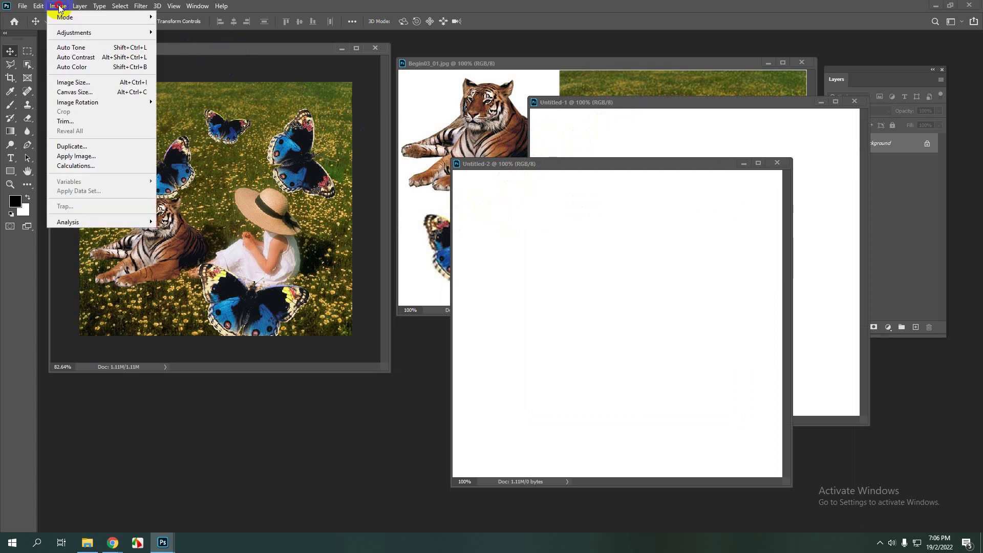
{"action": "left_click", "coordinate": [76, 83]}
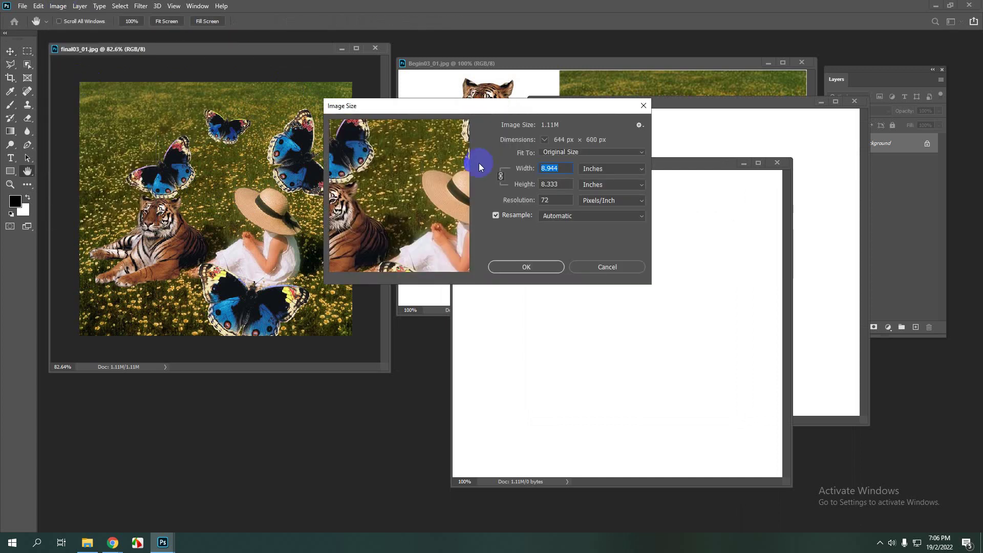
{"action": "mouse_move", "coordinate": [399, 182]}
{"action": "left_click", "coordinate": [604, 265]}
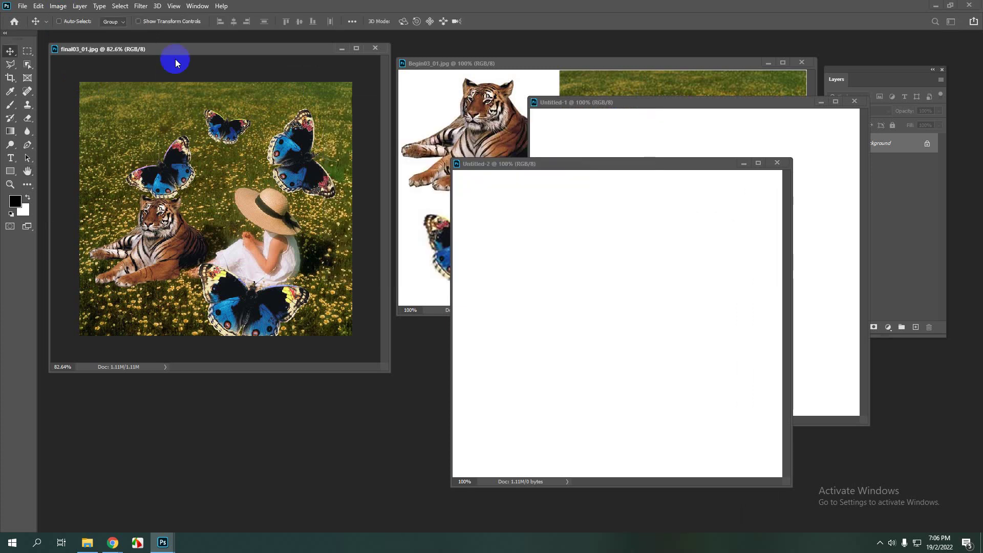
Step: Display the image size of final03_01.jpg in centimeters and examine its width, height and resolution
{"action": "left_click", "coordinate": [58, 6]}
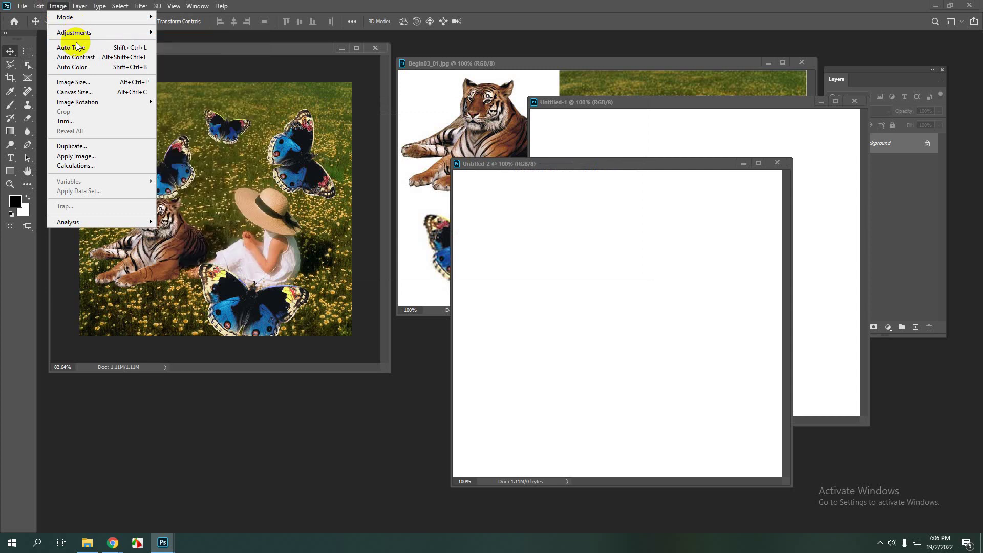
{"action": "left_click", "coordinate": [77, 83]}
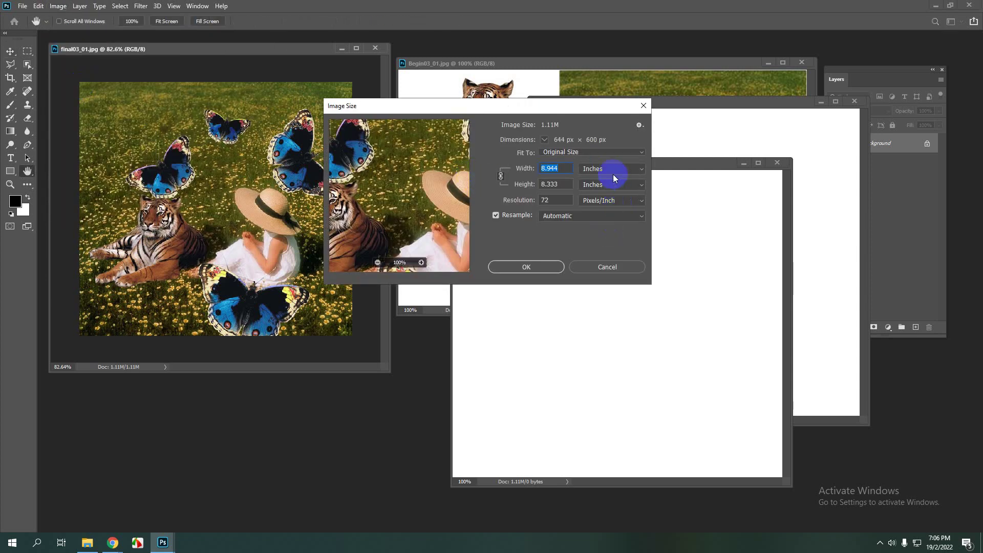
{"action": "left_click", "coordinate": [613, 173]}
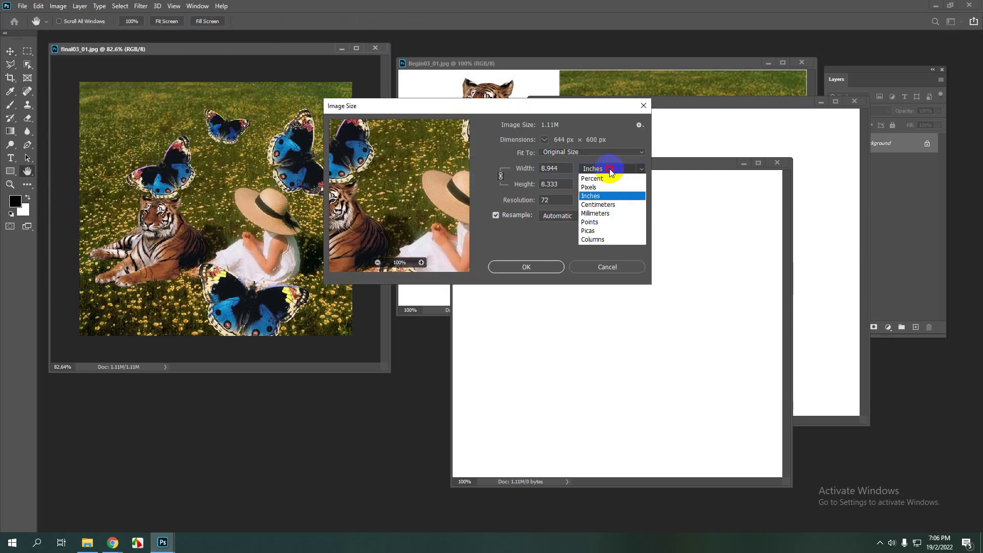
{"action": "left_click", "coordinate": [599, 205]}
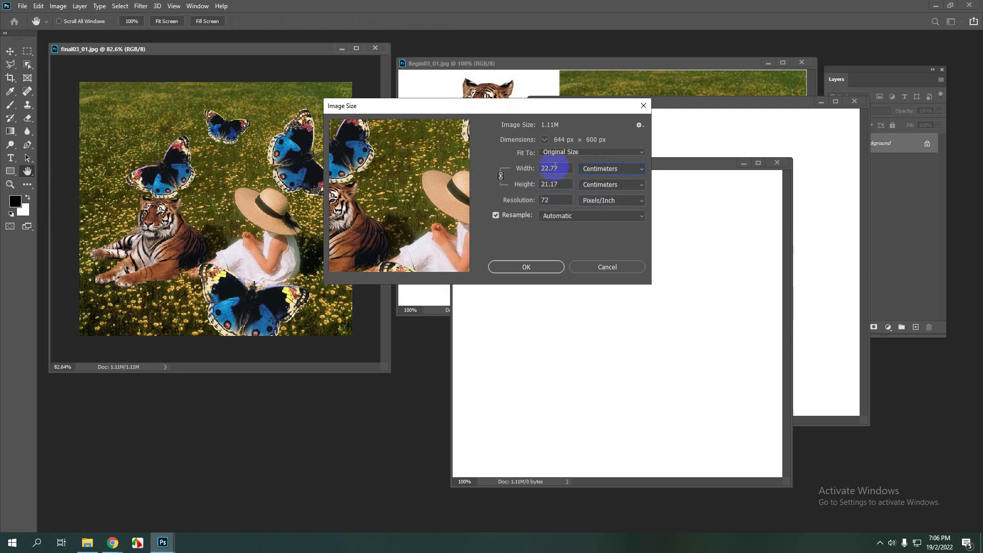
{"action": "left_click_drag", "start_coordinate": [569, 169], "coordinate": [520, 169]}
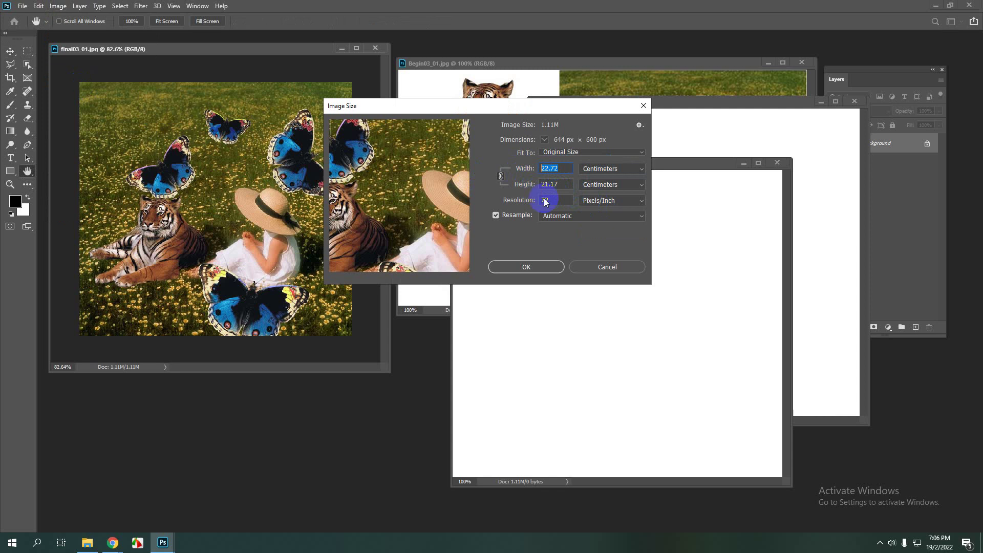
{"action": "left_click", "coordinate": [525, 202]}
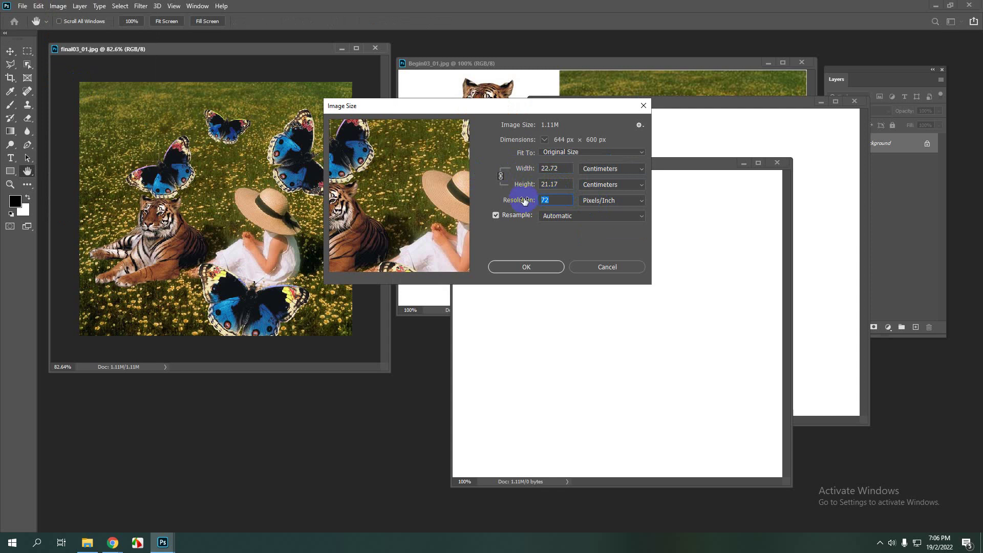
{"action": "left_click", "coordinate": [561, 169]}
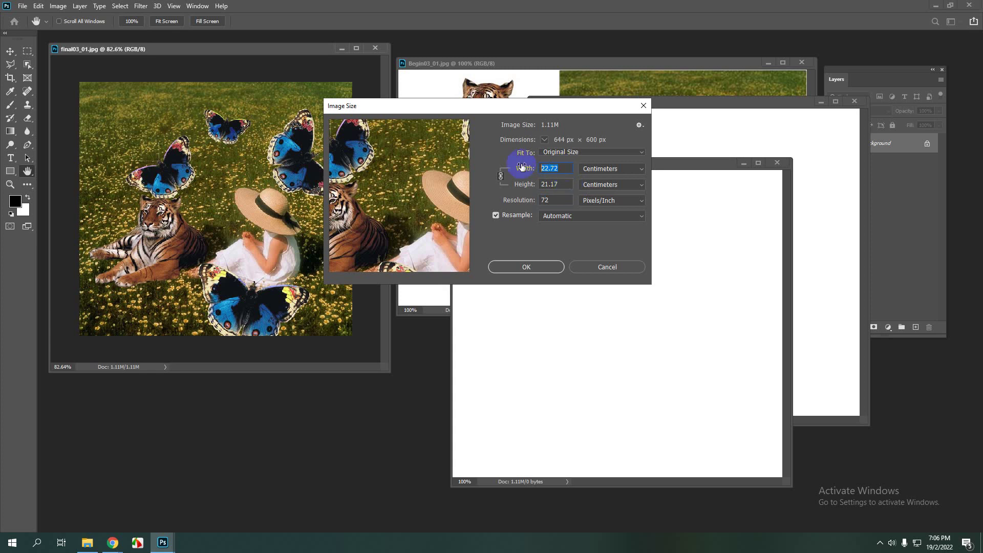
{"action": "left_click", "coordinate": [523, 183]}
{"action": "left_click", "coordinate": [549, 200]}
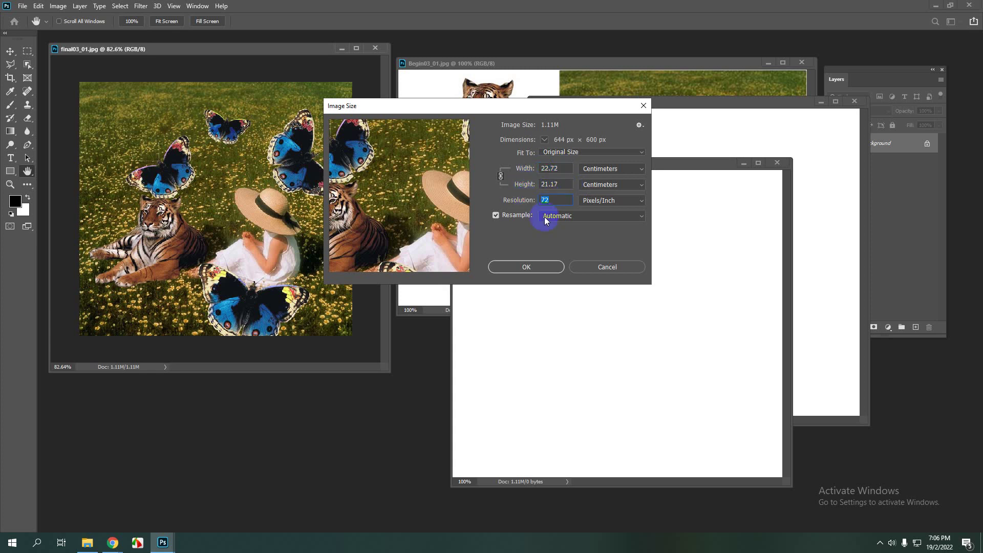
Step: Switch to Zalo Web in Chrome and send the message "22 x 22 x 72" to the DE-BL013 group chat
{"action": "mouse_move", "coordinate": [113, 542]}
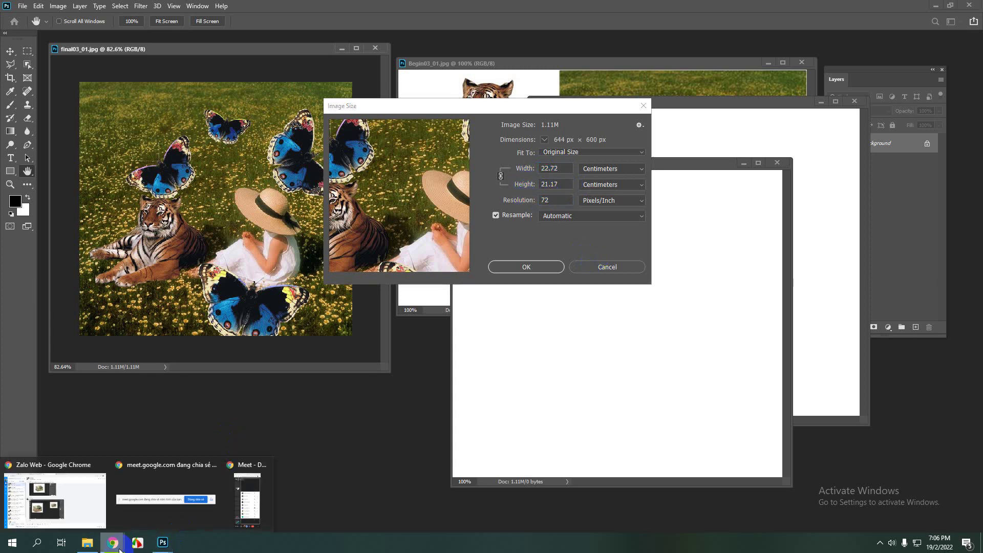
{"action": "left_click", "coordinate": [78, 514]}
{"action": "type", "text": "22 x 22 x"}
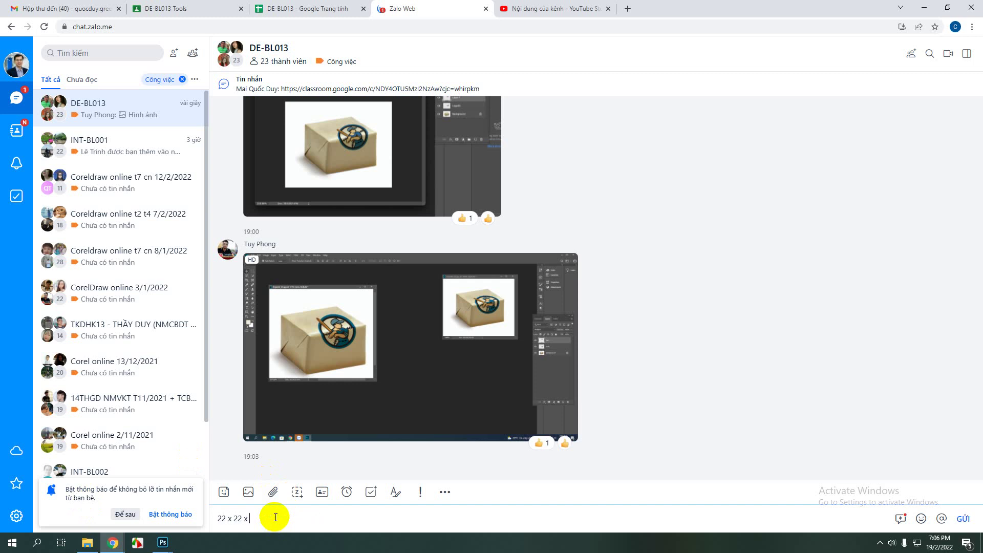
{"action": "type", "text": " 72"}
{"action": "key", "text": "Return"}
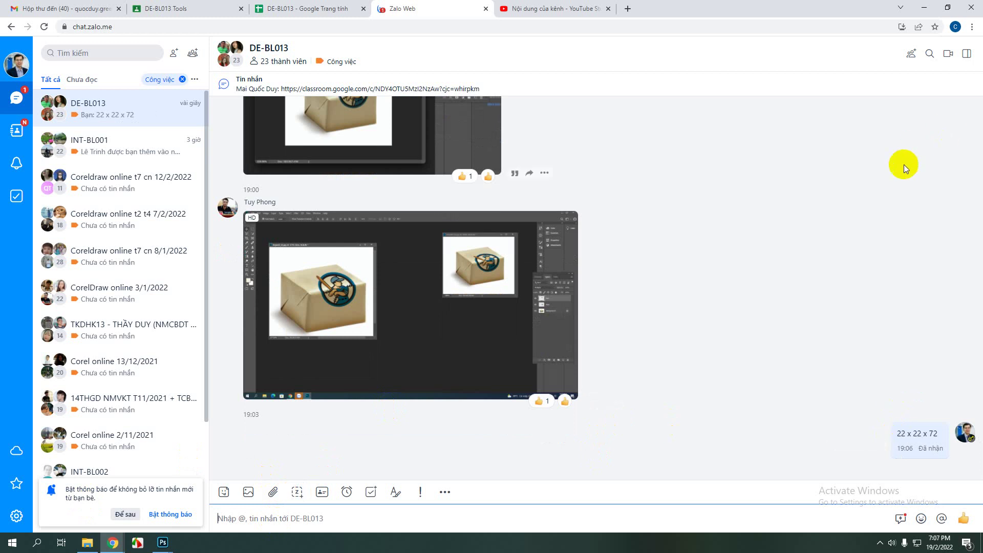
Step: Switch back to Photoshop and start a new document with its width and height measured in centimeters
{"action": "left_click", "coordinate": [924, 7]}
{"action": "left_click", "coordinate": [584, 267]}
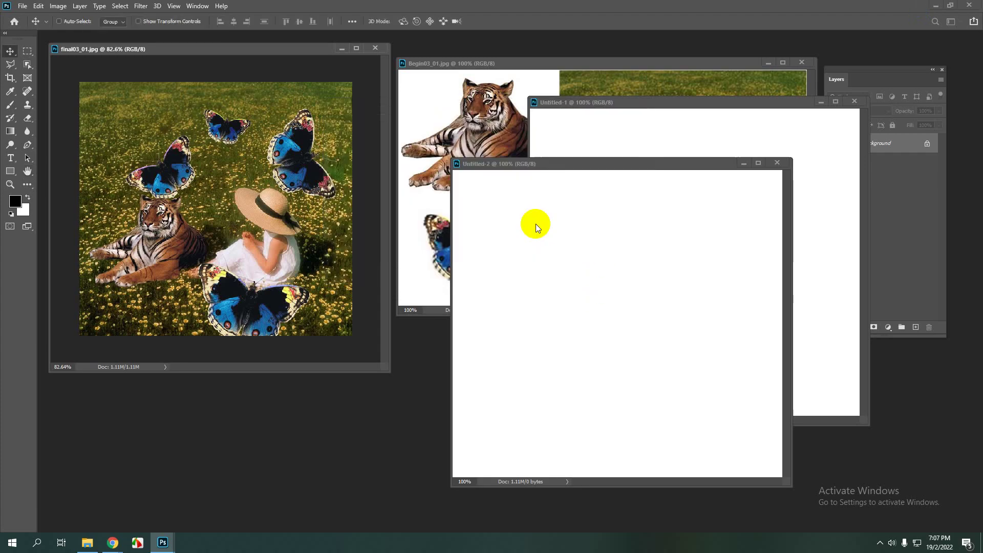
{"action": "left_click", "coordinate": [23, 7]}
{"action": "left_click", "coordinate": [31, 16]}
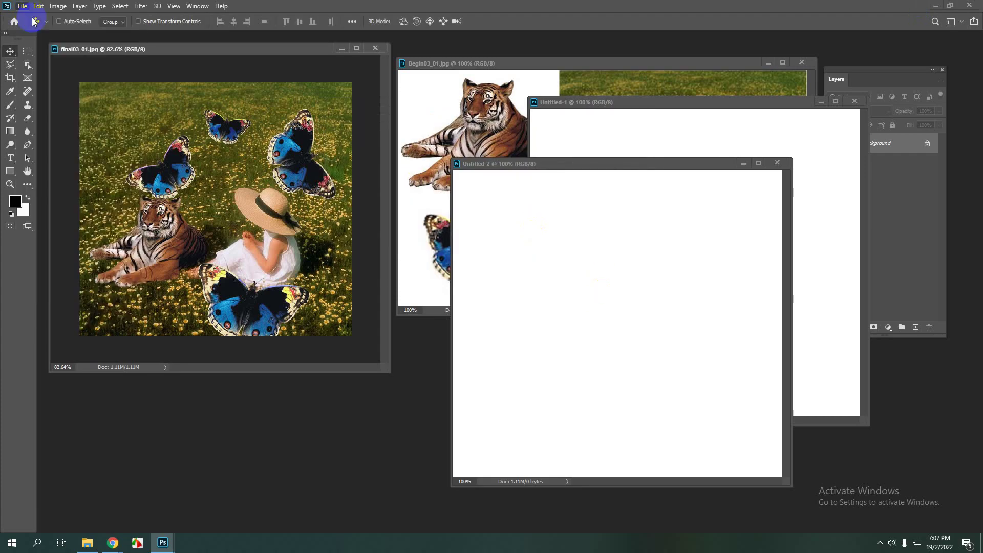
{"action": "left_click", "coordinate": [527, 198]}
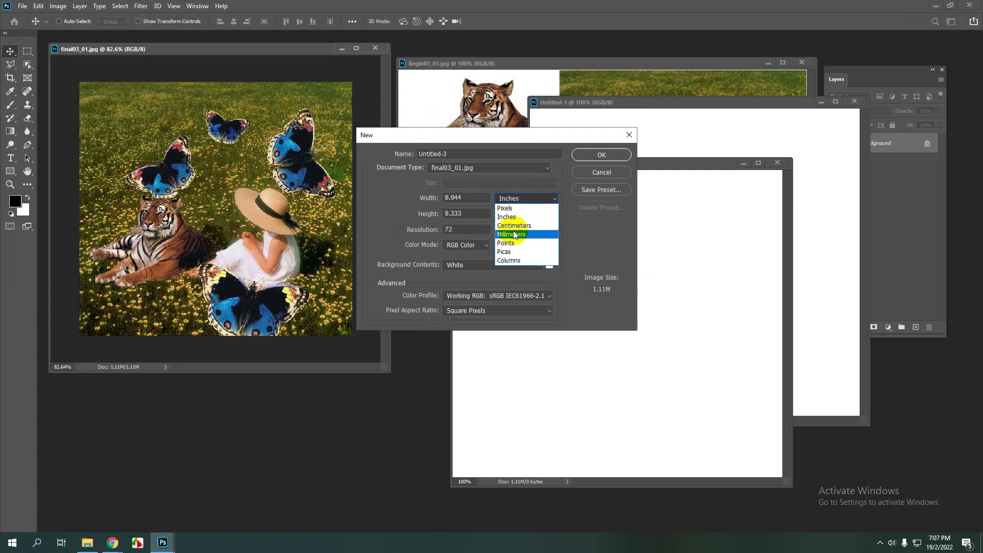
{"action": "left_click", "coordinate": [512, 229]}
{"action": "left_click", "coordinate": [518, 198]}
{"action": "left_click", "coordinate": [518, 226]}
Step: Set the new document's width and height to 22 cm, keep 72 pixels/inch, and create it
{"action": "double_click", "coordinate": [463, 198]}
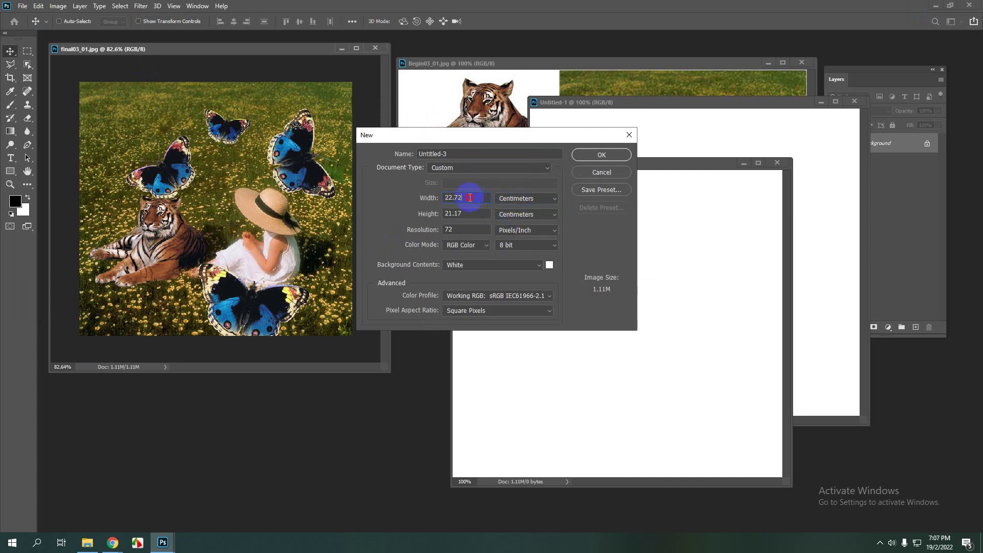
{"action": "type", "text": "22"}
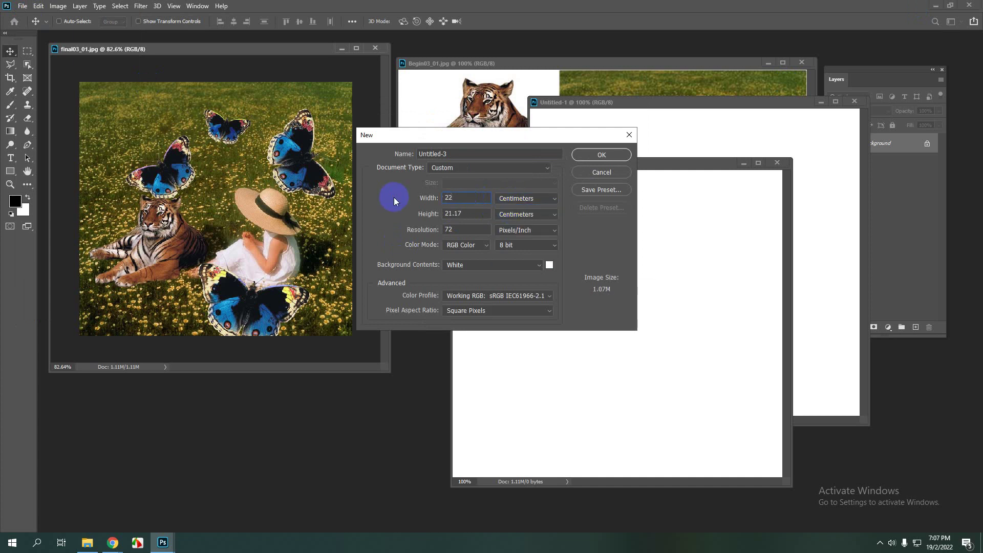
{"action": "left_click", "coordinate": [405, 214]}
{"action": "type", "text": "22"}
{"action": "left_click", "coordinate": [414, 228]}
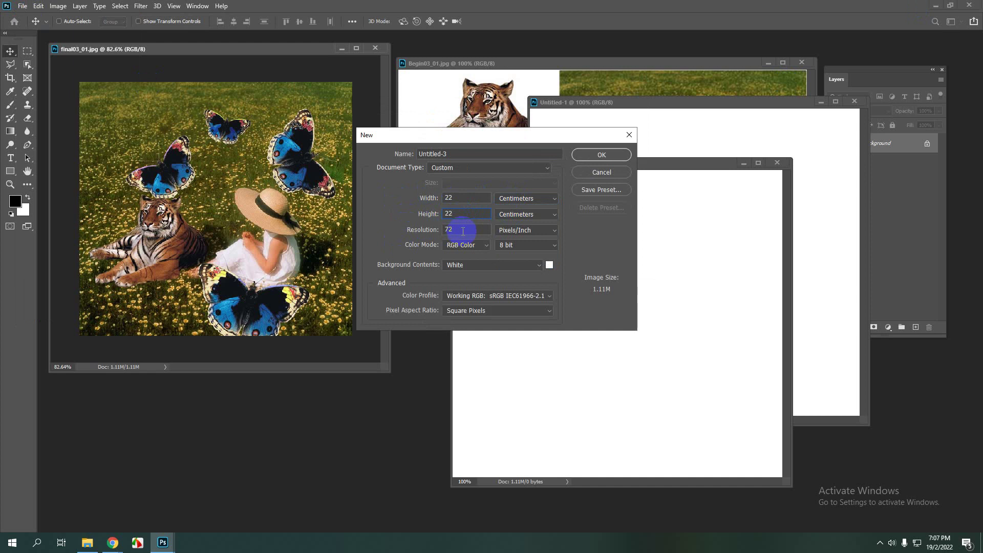
{"action": "left_click", "coordinate": [594, 154]}
Step: Move the Untitled-3 window aside and close the blank documents Untitled-2 and Untitled-1
{"action": "left_click_drag", "start_coordinate": [220, 60], "coordinate": [249, 119]}
{"action": "left_click", "coordinate": [778, 163]}
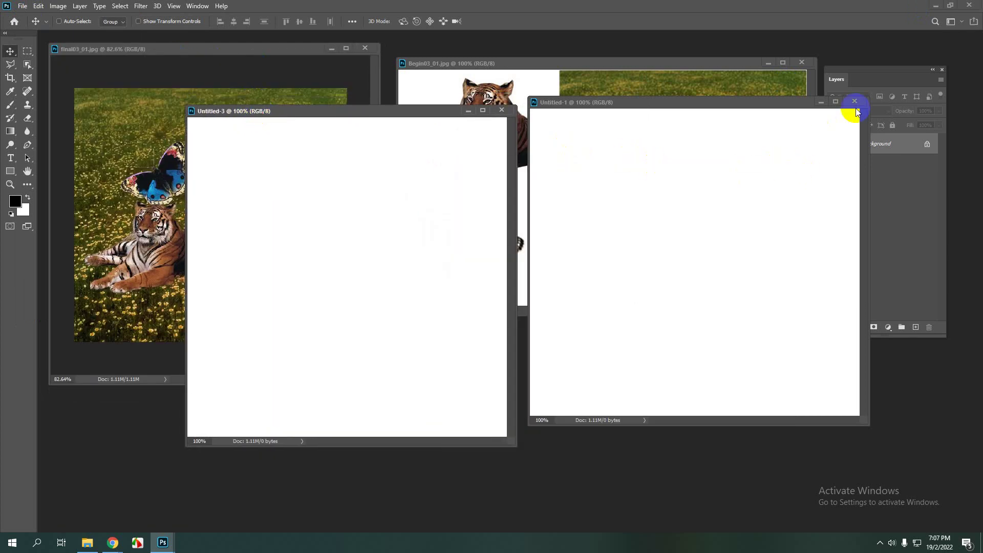
{"action": "left_click", "coordinate": [854, 101]}
Step: Place the Untitled-3 window beside final03_01.jpg and enlarge it to leave a margin around the canvas
{"action": "left_click_drag", "start_coordinate": [340, 114], "coordinate": [582, 148]}
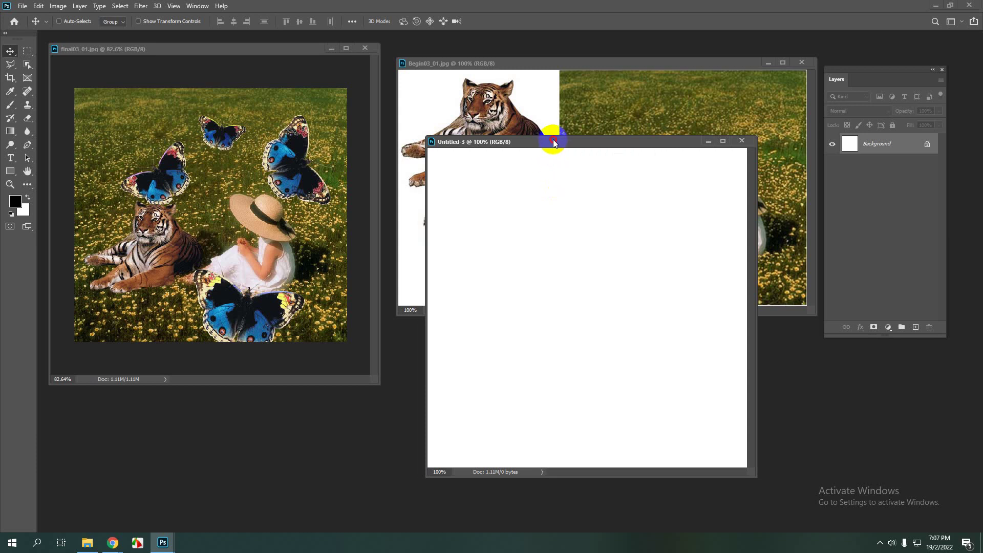
{"action": "left_click_drag", "start_coordinate": [553, 140], "coordinate": [548, 136]}
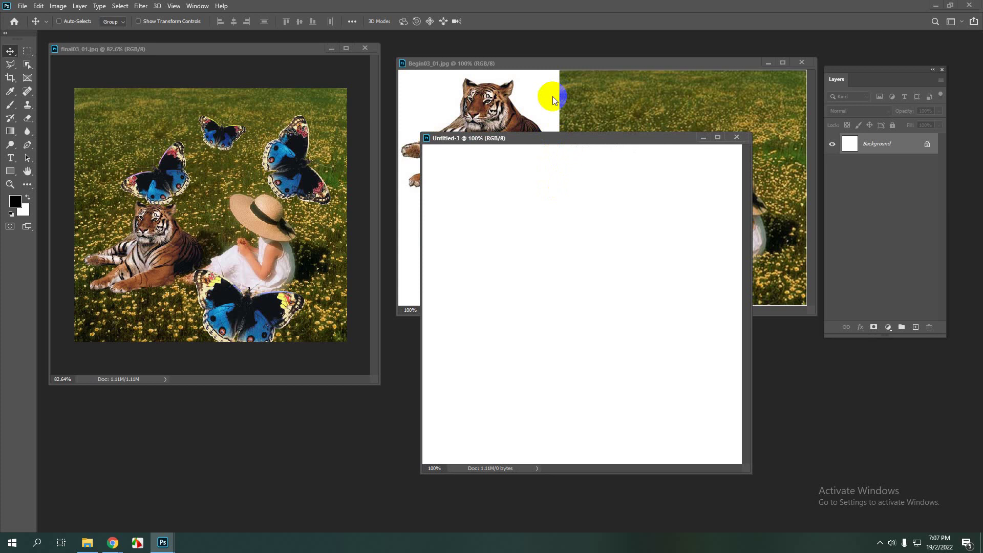
{"action": "left_click_drag", "start_coordinate": [560, 138], "coordinate": [548, 132]}
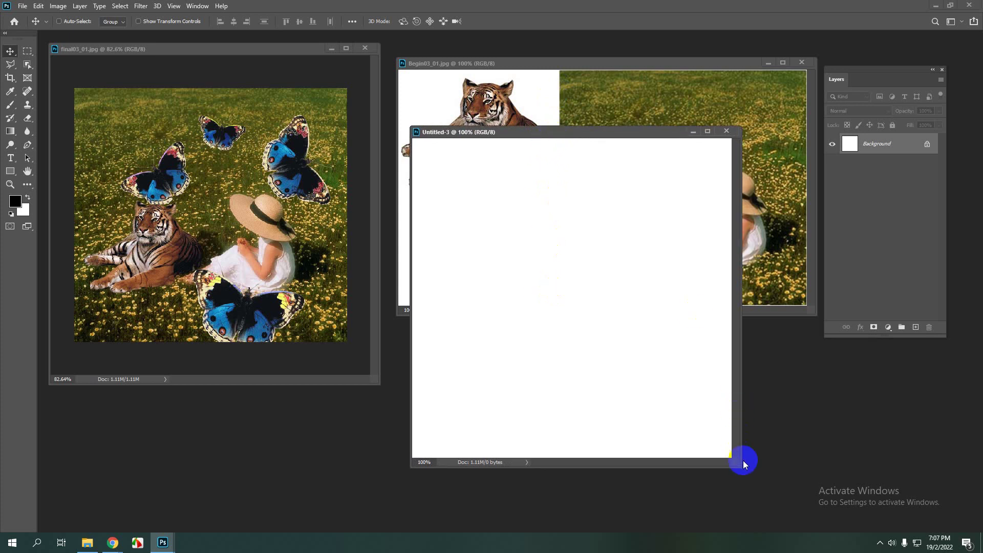
{"action": "left_click_drag", "start_coordinate": [743, 460], "coordinate": [771, 488]}
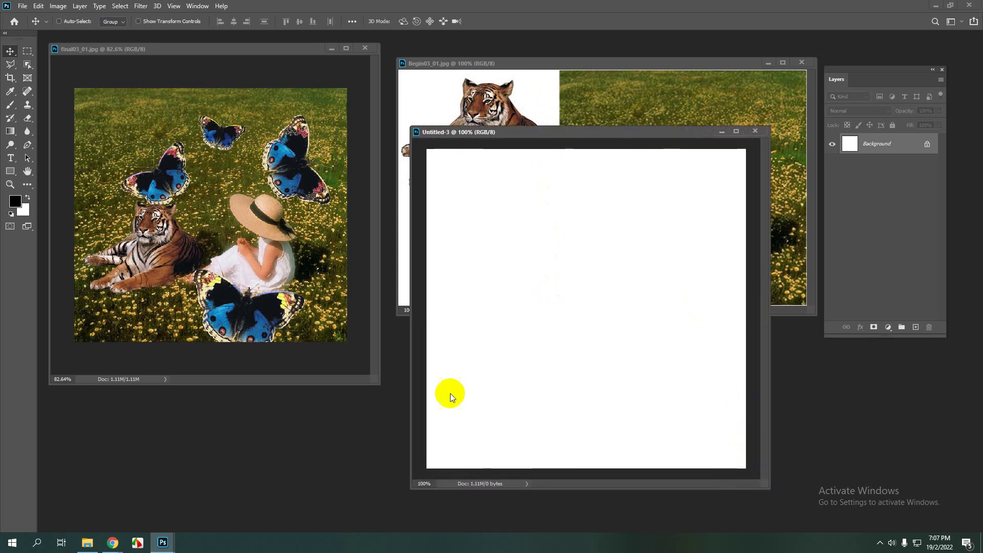
{"action": "left_click", "coordinate": [333, 311]}
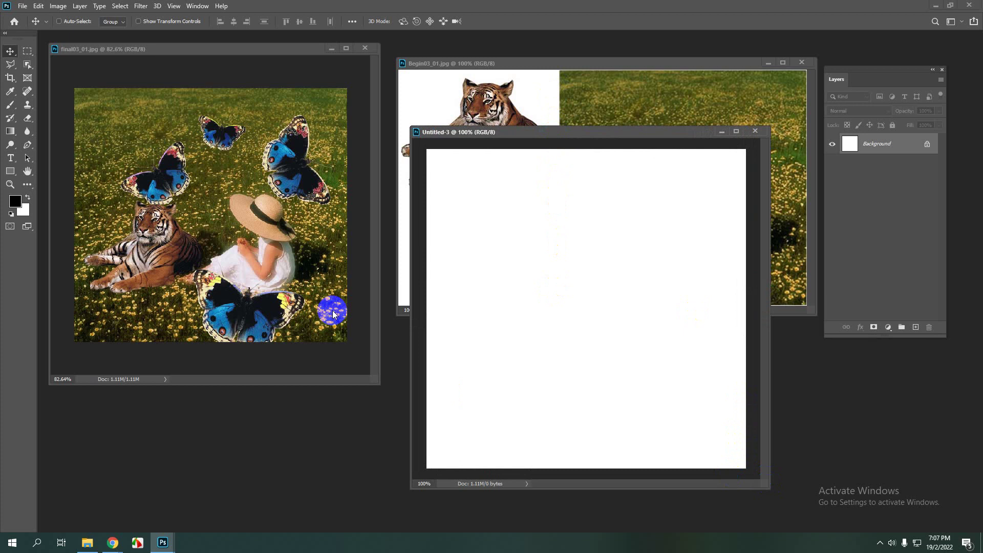
Step: Bring Begin03_01.jpg forward and select the meadow photo with the girl using the Rectangular Marquee tool
{"action": "left_click_drag", "start_coordinate": [532, 63], "coordinate": [305, 89]}
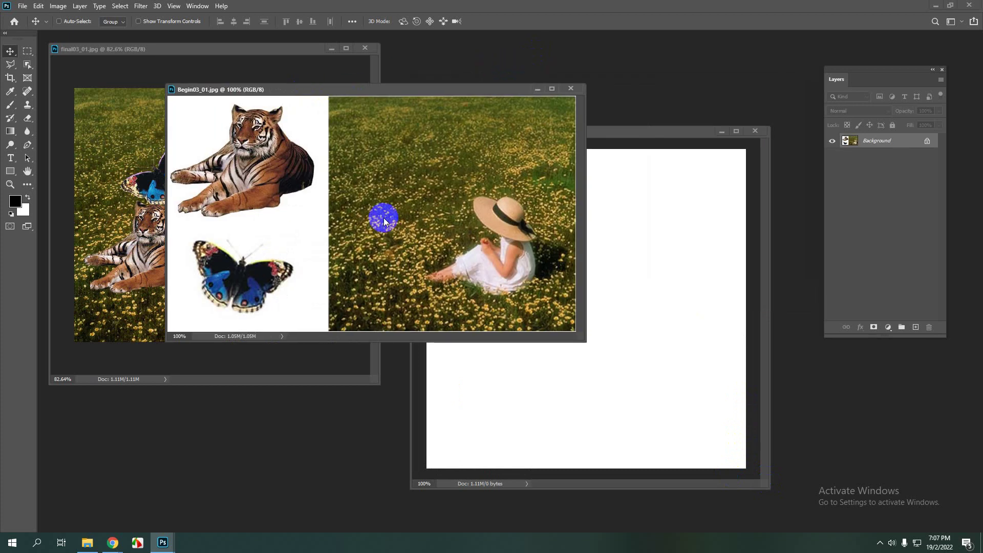
{"action": "scroll", "coordinate": [385, 221], "scroll_direction": "down", "scroll_amount": 1}
{"action": "left_click", "coordinate": [28, 51]}
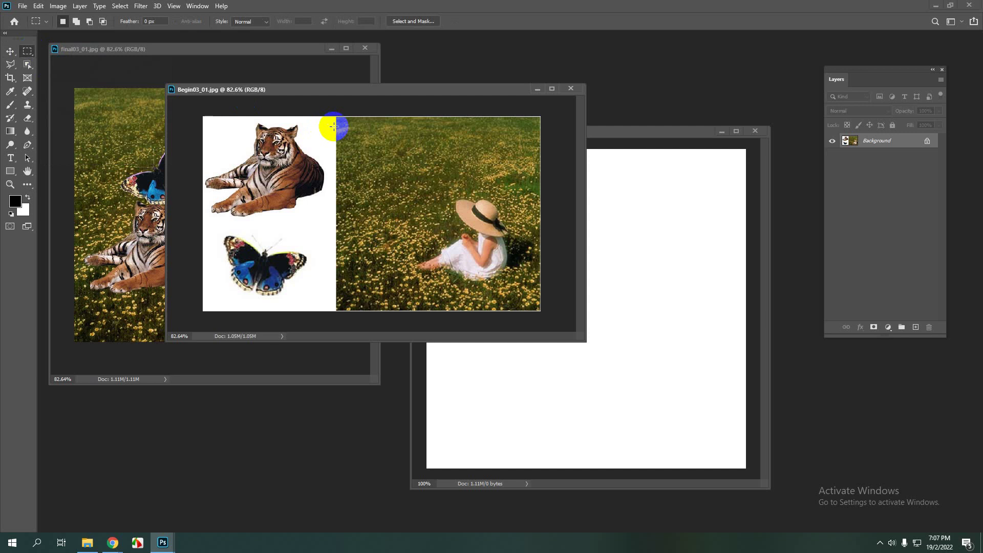
{"action": "left_click_drag", "start_coordinate": [335, 117], "coordinate": [538, 310]}
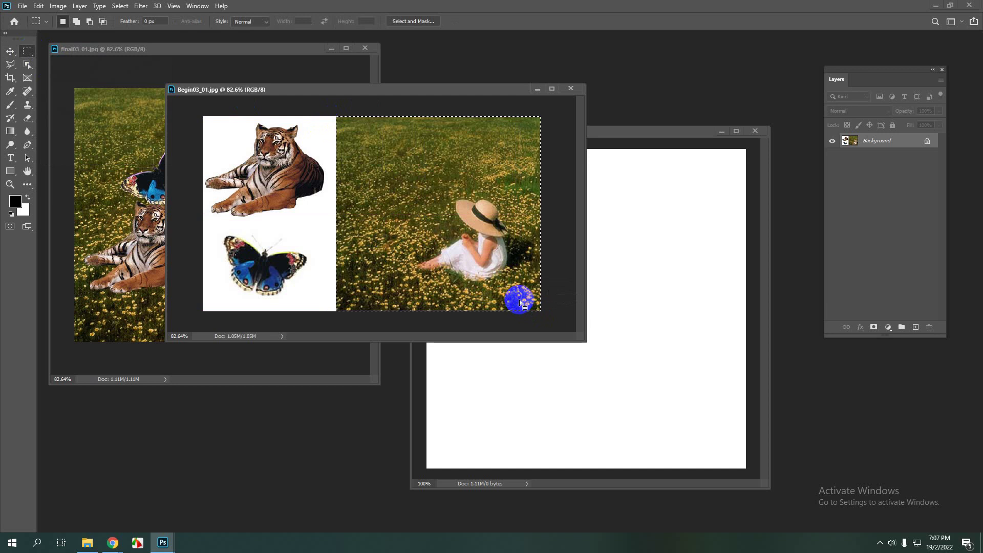
Step: Copy the selected meadow photo into Untitled-3 and align it with the canvas's upper-left corner
{"action": "left_click", "coordinate": [625, 137]}
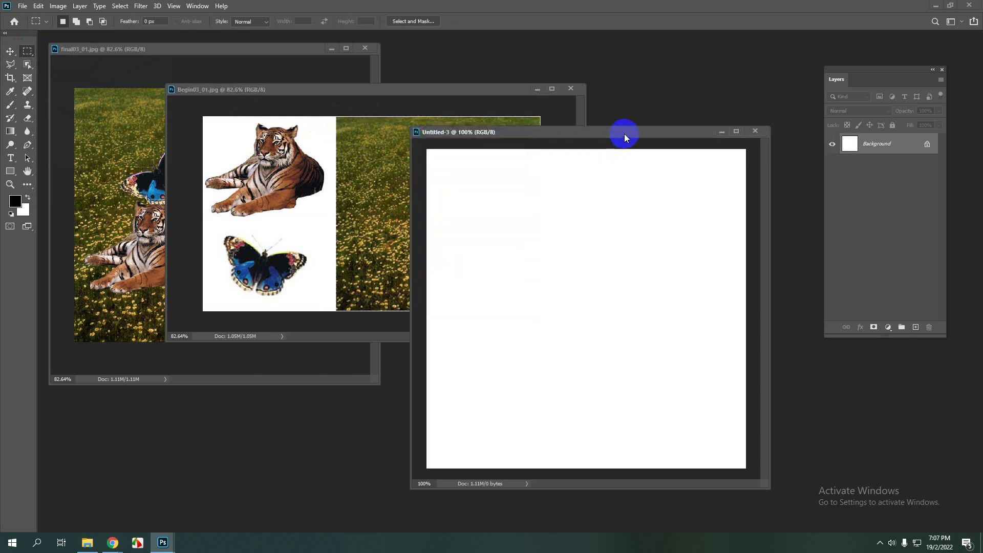
{"action": "key", "text": "ctrl+v"}
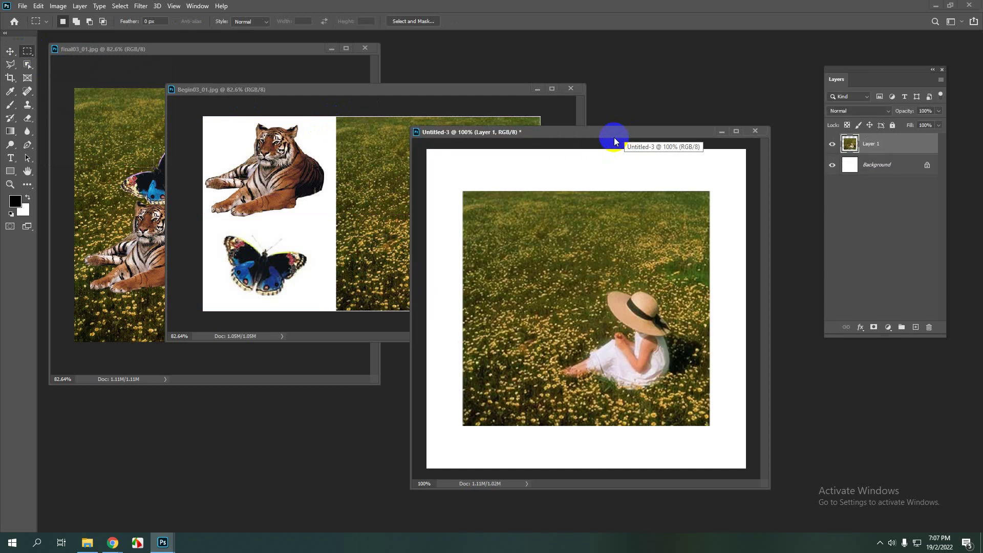
{"action": "key", "text": "v"}
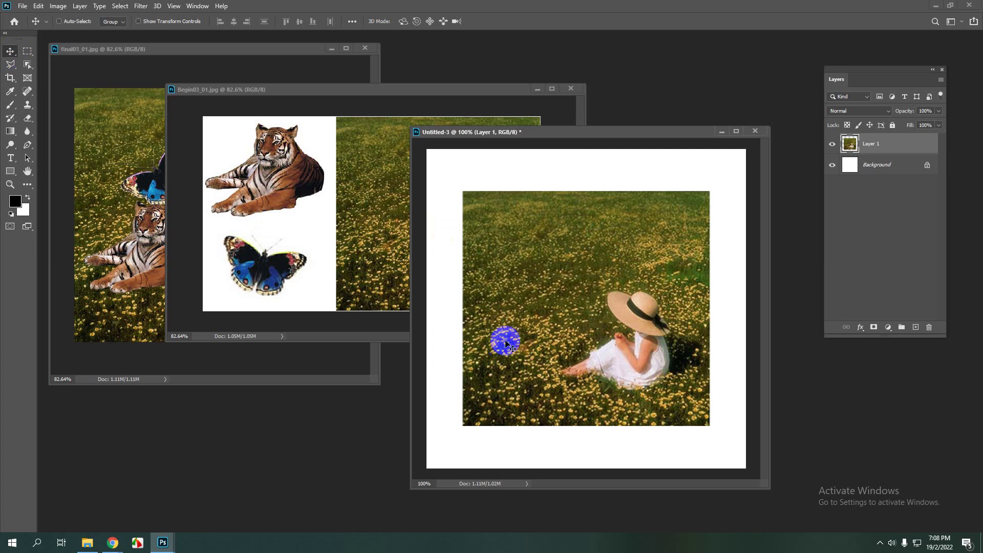
{"action": "left_click_drag", "start_coordinate": [528, 332], "coordinate": [491, 290]}
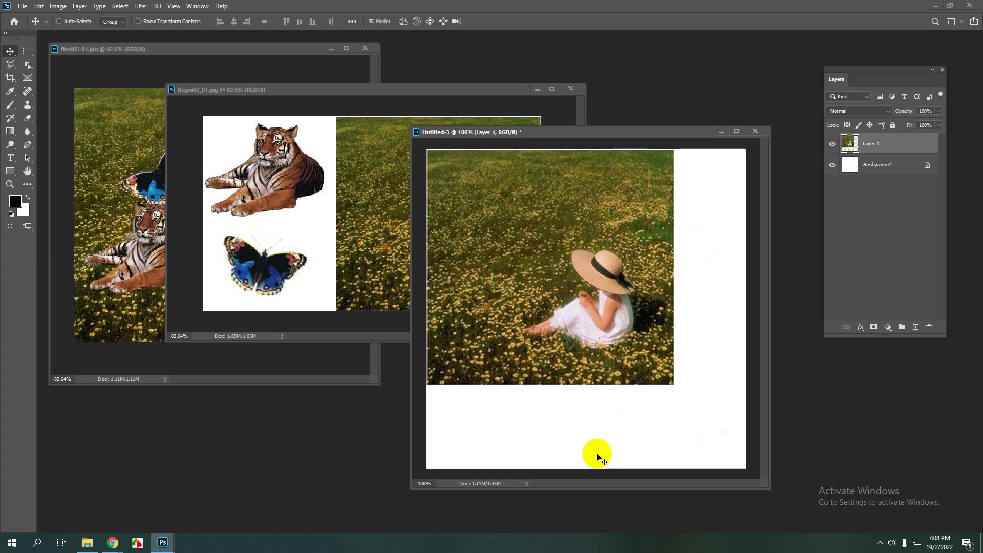
Step: Scale the meadow layer up with Free Transform until it covers the whole 22 cm canvas
{"action": "key", "text": "ctrl"}
{"action": "key", "text": "ctrl+t"}
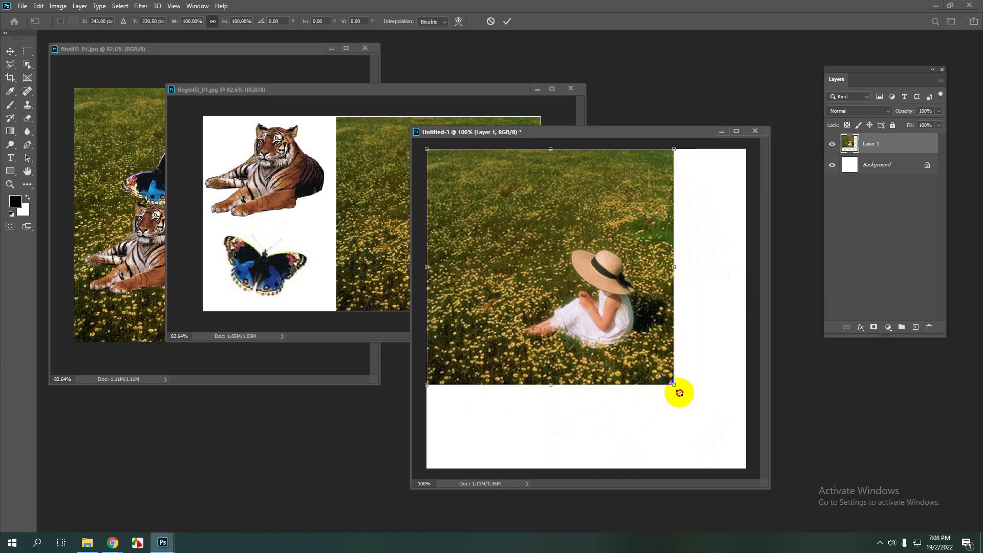
{"action": "left_click_drag", "start_coordinate": [679, 393], "coordinate": [753, 448]}
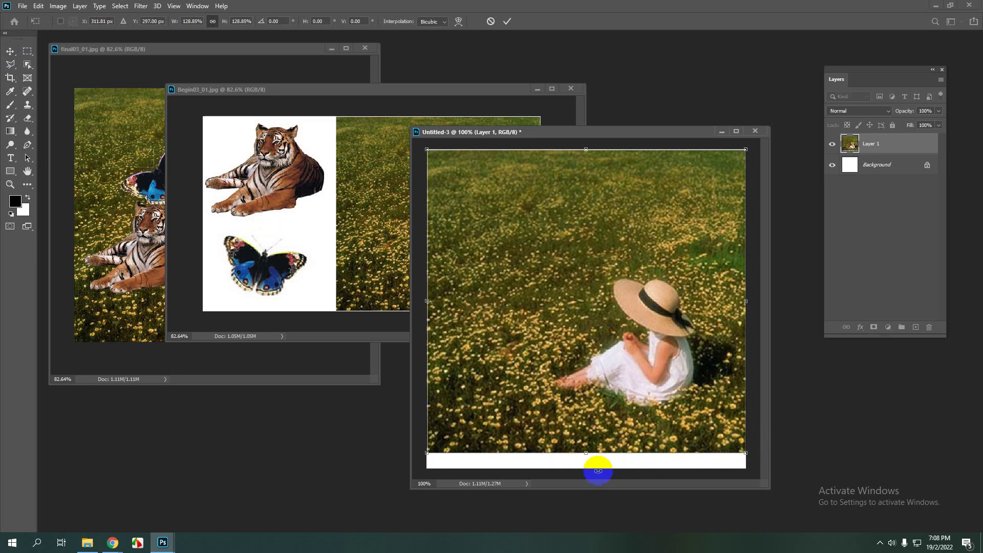
{"action": "left_click_drag", "start_coordinate": [745, 454], "coordinate": [766, 469]}
{"action": "key", "text": "Return"}
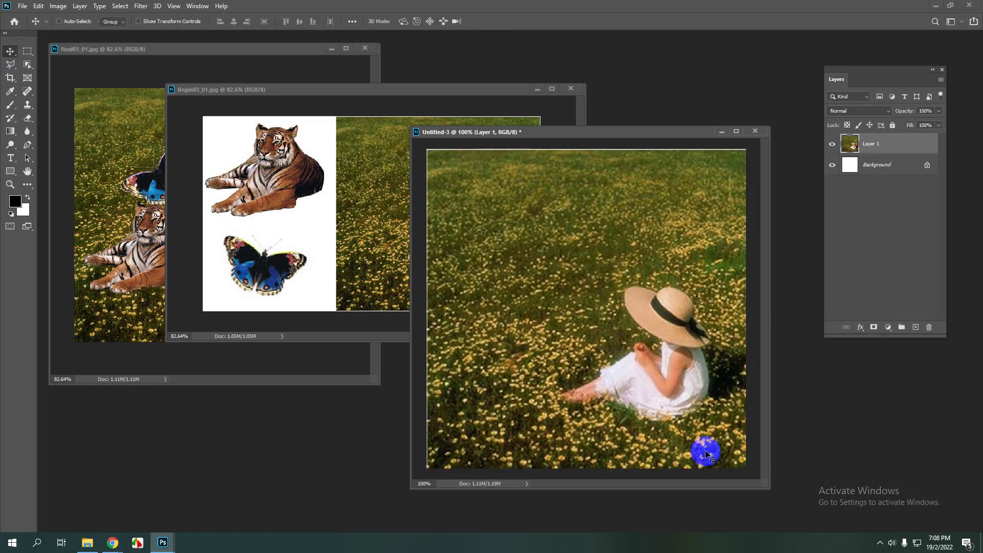
Step: Rearrange the Begin03_01.jpg and Untitled-3 windows beside the reference image and shift the meadow layer slightly to the left
{"action": "left_click_drag", "start_coordinate": [476, 92], "coordinate": [682, 48]}
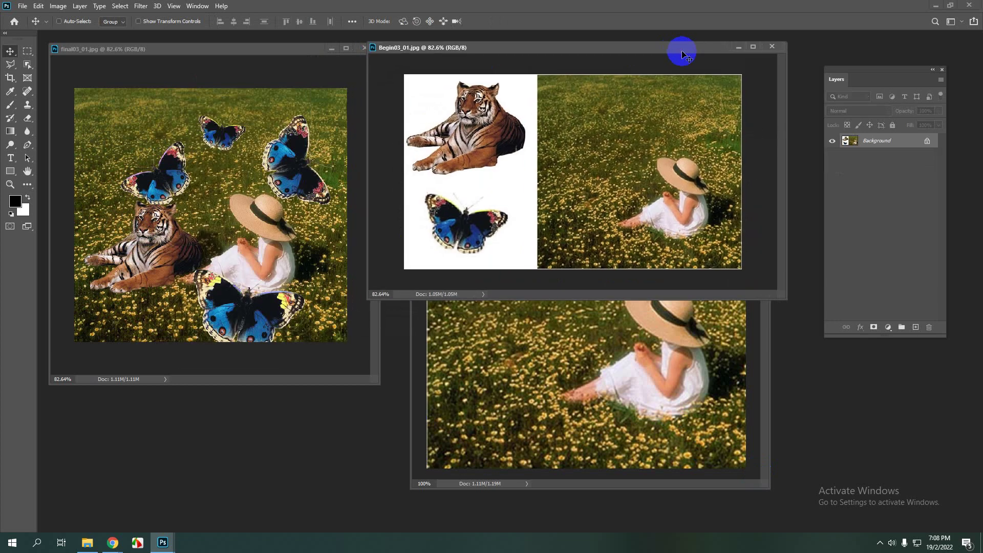
{"action": "left_click", "coordinate": [562, 366]}
{"action": "left_click_drag", "start_coordinate": [580, 131], "coordinate": [567, 128]}
{"action": "mouse_move", "coordinate": [563, 354]}
{"action": "left_mouse_down"}
{"action": "mouse_move", "coordinate": [533, 355]}
{"action": "mouse_move", "coordinate": [547, 359]}
{"action": "left_mouse_up"}
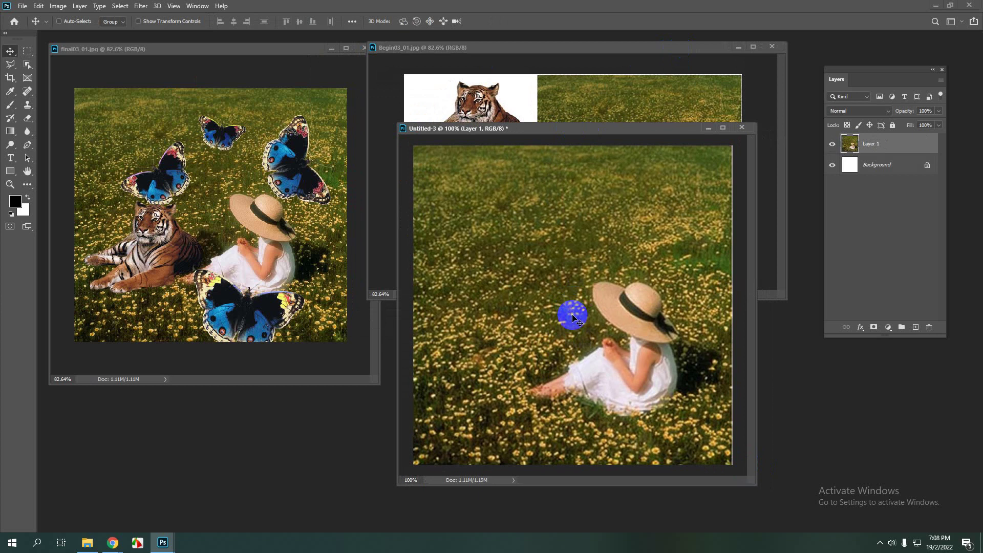
Step: Clear the meadow selection in Begin03_01.jpg and draw a rectangular marquee around the tiger
{"action": "left_click", "coordinate": [523, 56]}
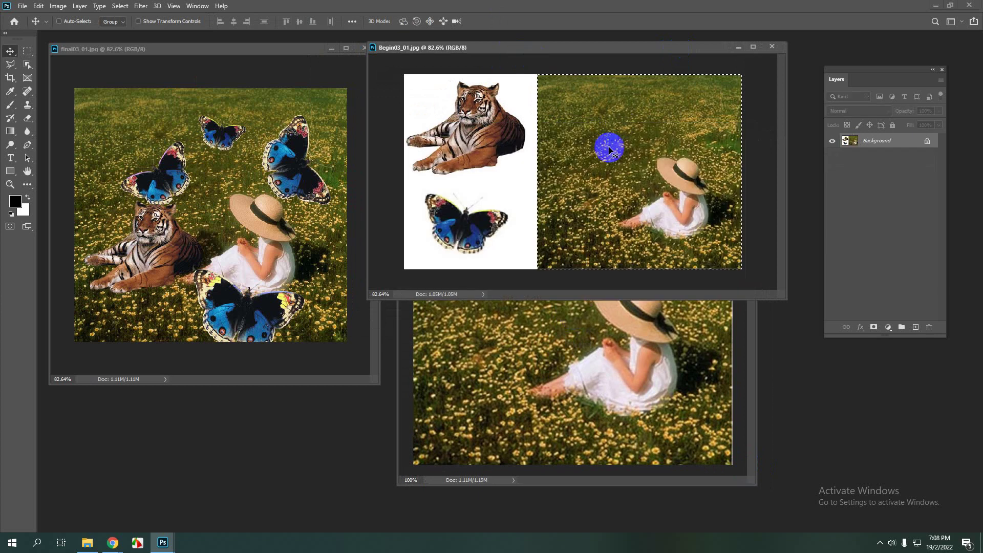
{"action": "key", "text": "ctrl+d"}
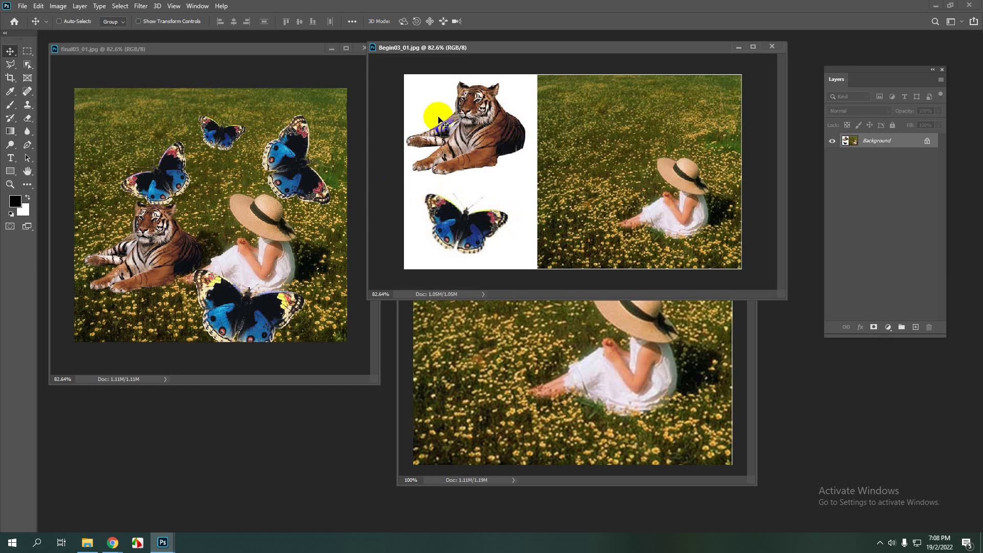
{"action": "left_click_drag", "start_coordinate": [439, 120], "coordinate": [464, 123]}
{"action": "left_click_drag", "start_coordinate": [478, 160], "coordinate": [563, 213]}
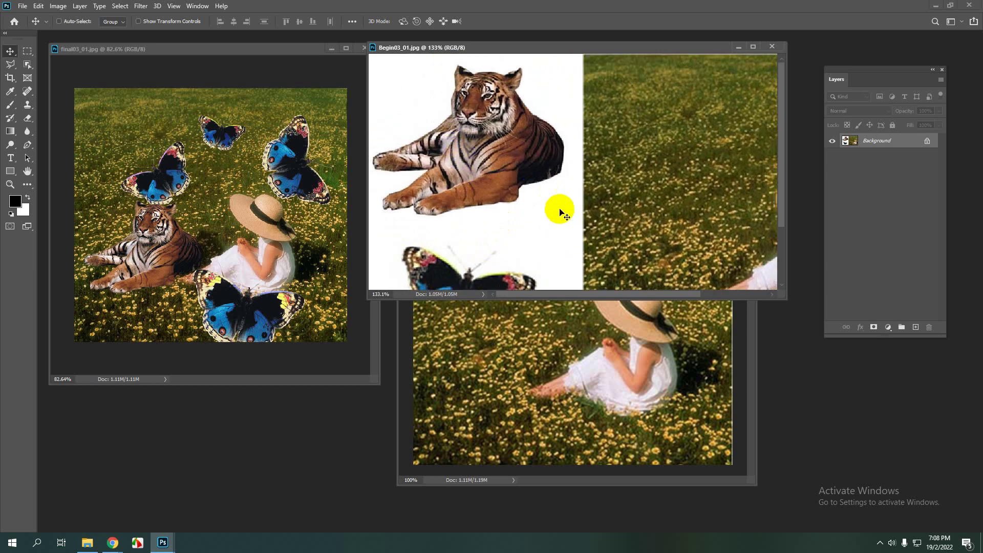
{"action": "left_click", "coordinate": [27, 51]}
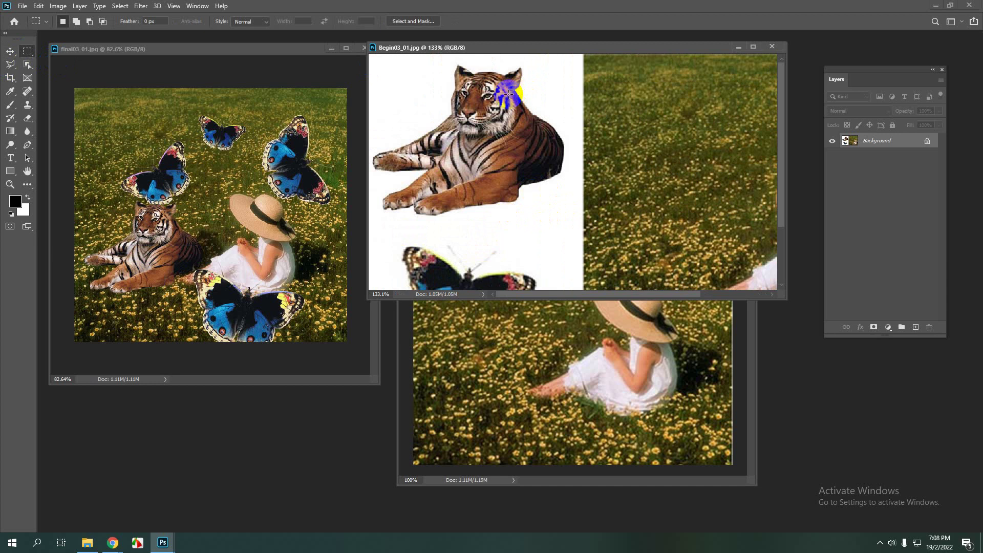
{"action": "left_click_drag", "start_coordinate": [374, 58], "coordinate": [576, 221]}
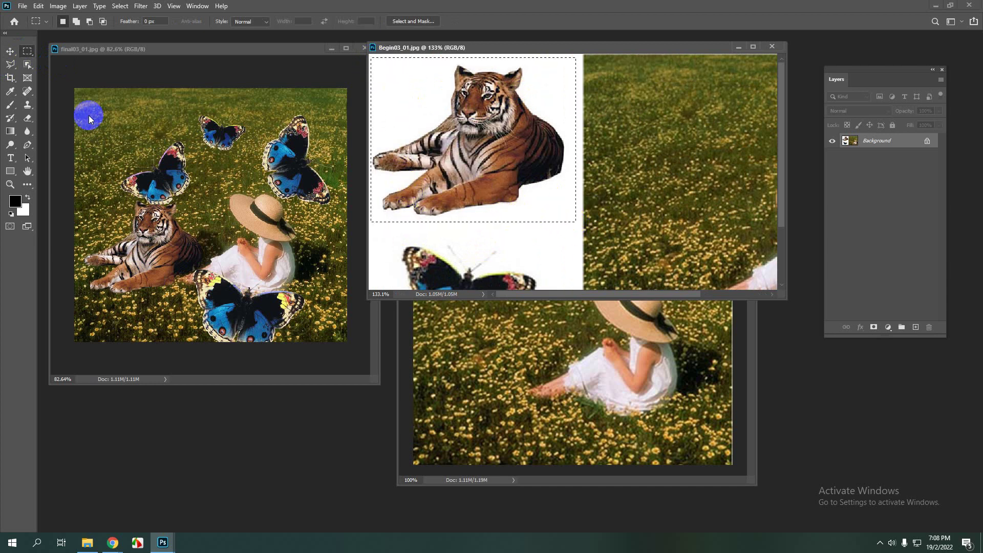
Step: Subtract the white background from the tiger's selection with the Magic Wand at tolerance 32
{"action": "left_click_drag", "start_coordinate": [35, 69], "coordinate": [61, 84]}
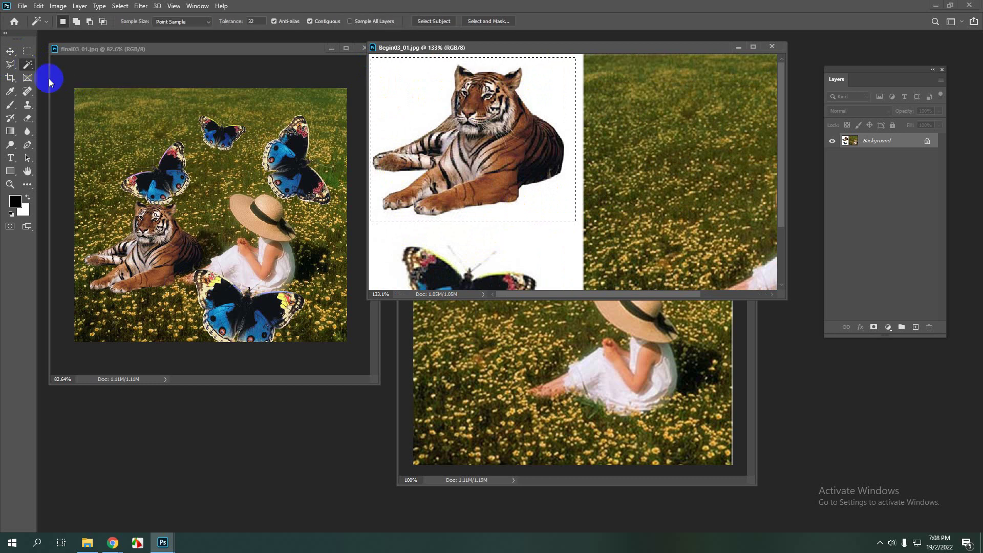
{"action": "left_click", "coordinate": [90, 23]}
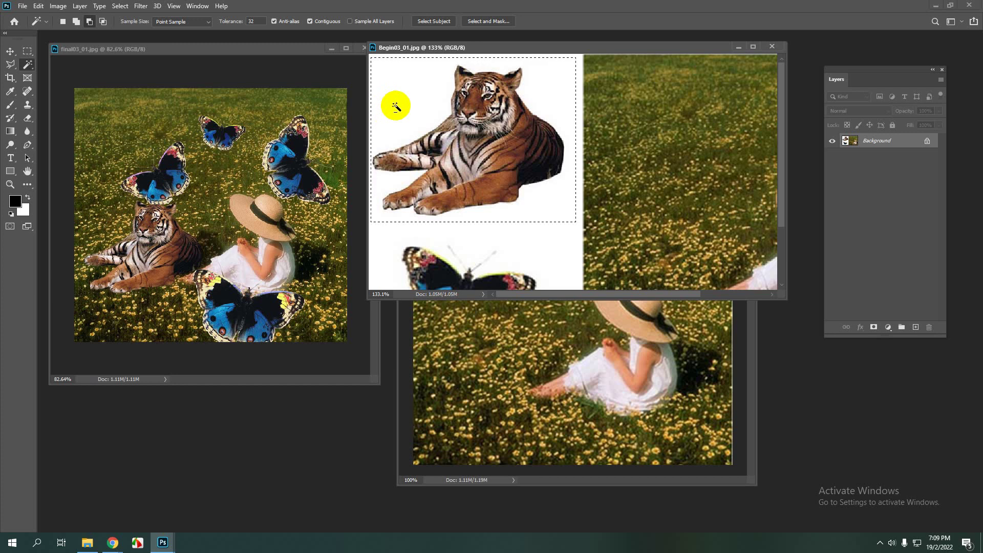
{"action": "left_click", "coordinate": [395, 106], "text": "alt"}
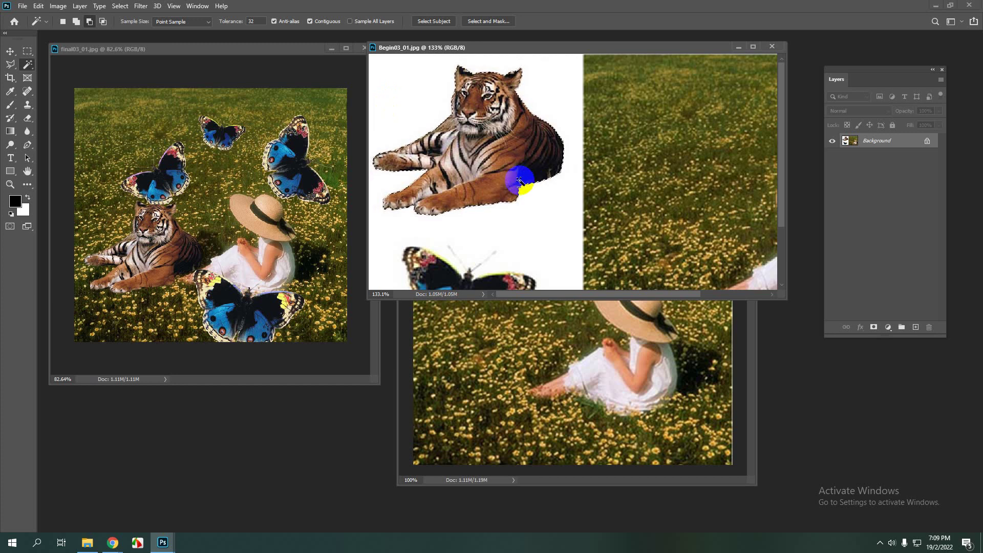
Step: Copy the cut-out tiger into Untitled-3 and position it on the grass to the left of the girl
{"action": "left_click_drag", "start_coordinate": [511, 187], "coordinate": [520, 322]}
{"action": "left_click", "coordinate": [10, 52]}
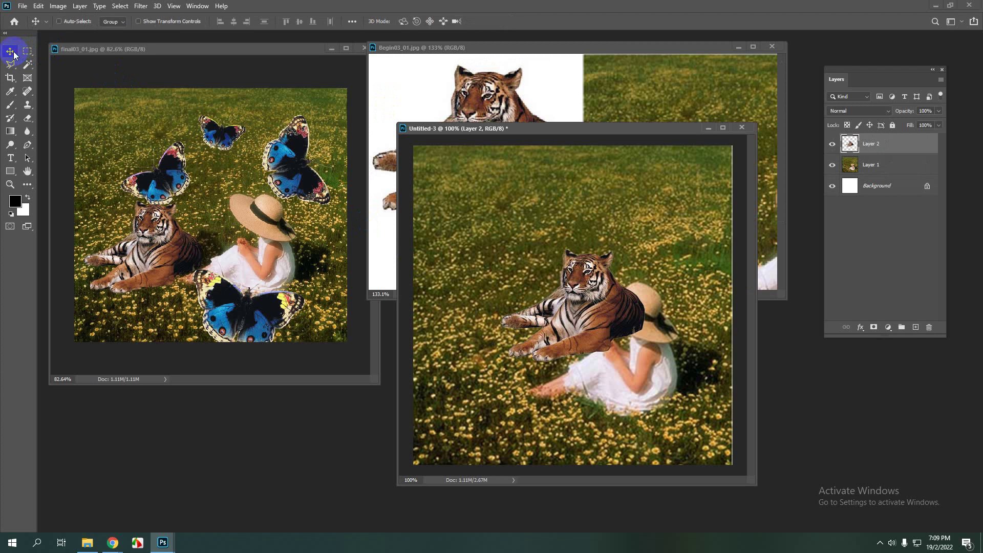
{"action": "left_click_drag", "start_coordinate": [636, 322], "coordinate": [525, 354]}
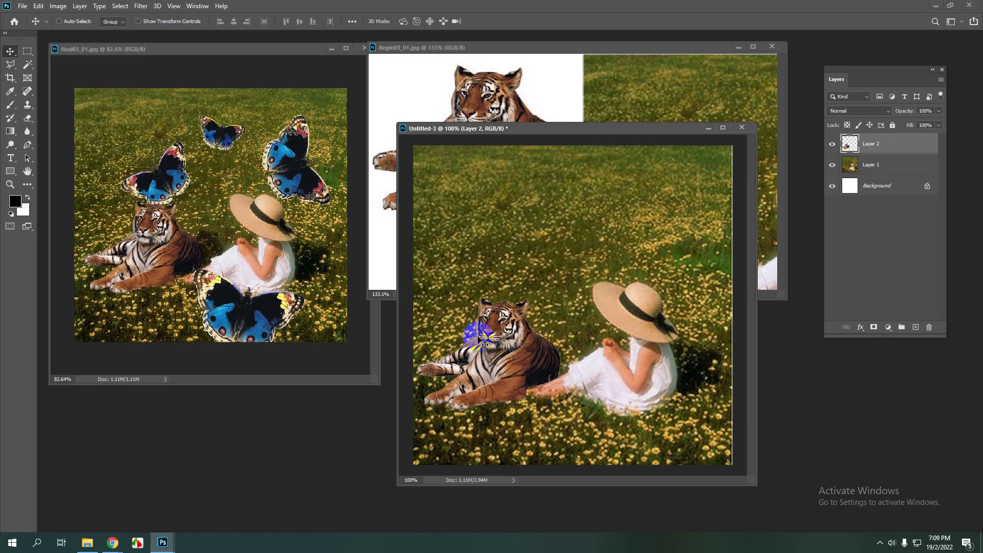
Step: Select the butterfly in Begin03_01.jpg with a rectangular marquee and subtract its white background with the Magic Wand at tolerance 32
{"action": "left_click", "coordinate": [423, 107]}
{"action": "scroll", "coordinate": [466, 181], "scroll_direction": "down", "scroll_amount": 3}
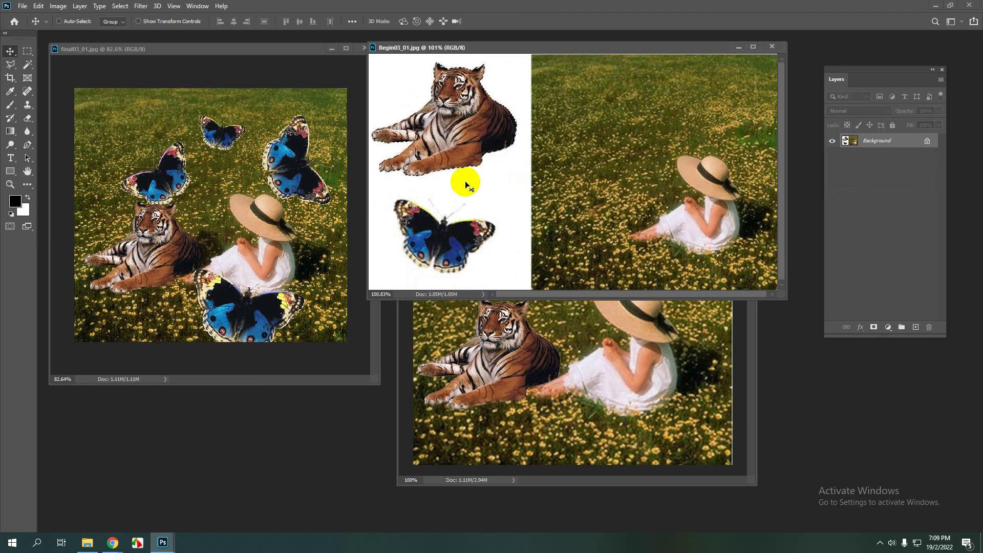
{"action": "scroll", "coordinate": [451, 204], "scroll_direction": "down", "scroll_amount": 1}
{"action": "scroll", "coordinate": [455, 220], "scroll_direction": "up", "scroll_amount": 4}
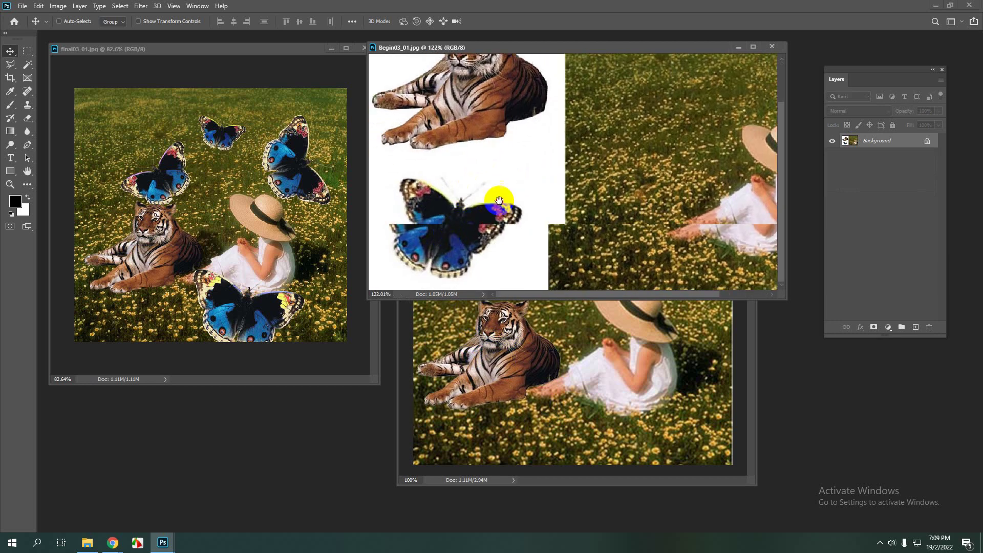
{"action": "scroll", "coordinate": [470, 227], "scroll_direction": "up", "scroll_amount": 5}
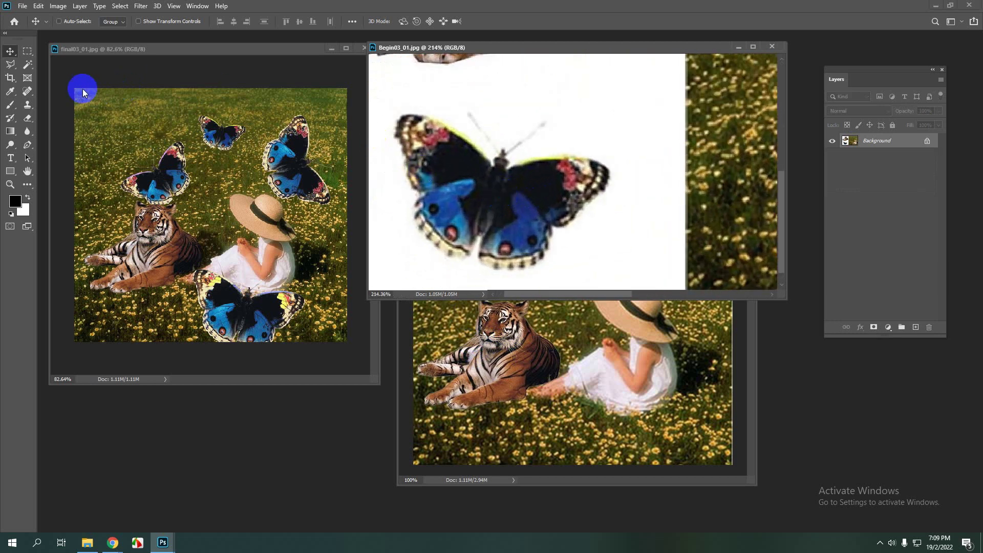
{"action": "left_click", "coordinate": [27, 52]}
{"action": "left_click_drag", "start_coordinate": [381, 93], "coordinate": [624, 281]}
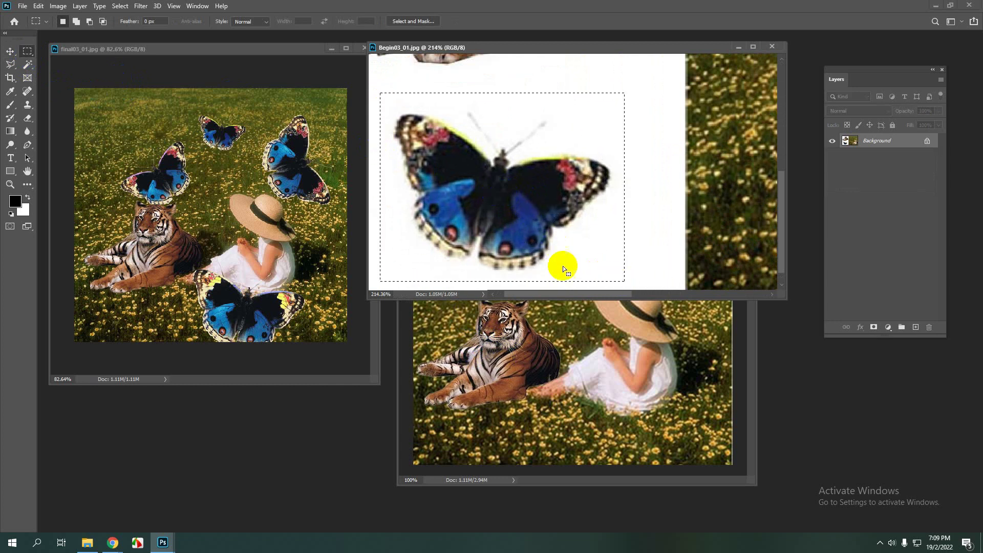
{"action": "left_click", "coordinate": [27, 64]}
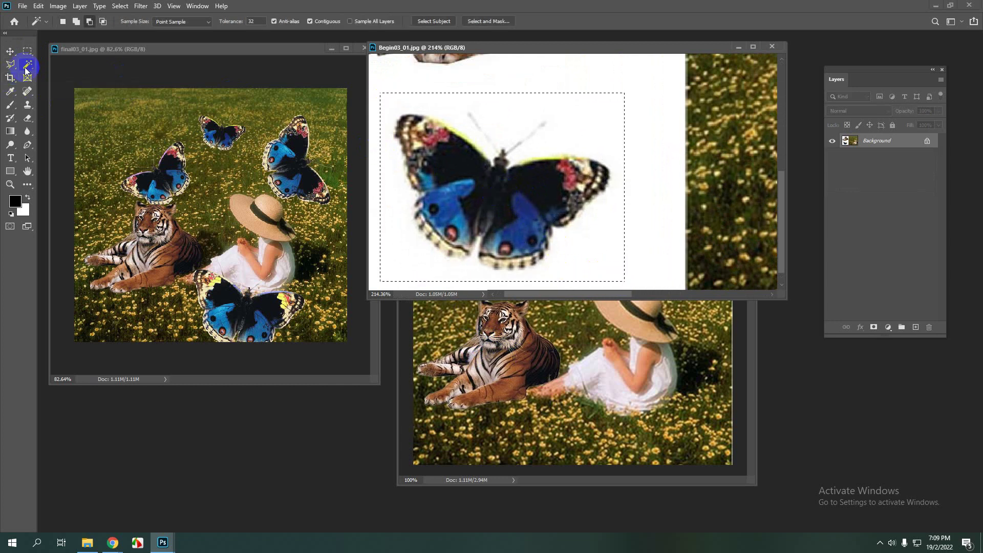
{"action": "left_click", "coordinate": [406, 254], "text": "alt"}
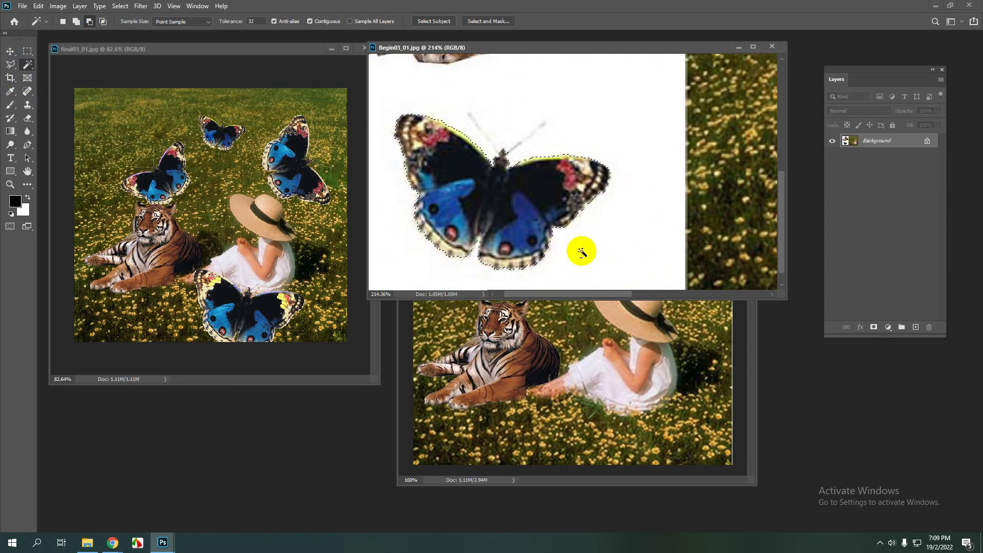
Step: Examine the selection outline around the butterfly's head and antennae in Begin03_01.jpg
{"action": "scroll", "coordinate": [501, 156], "scroll_direction": "up", "scroll_amount": 1}
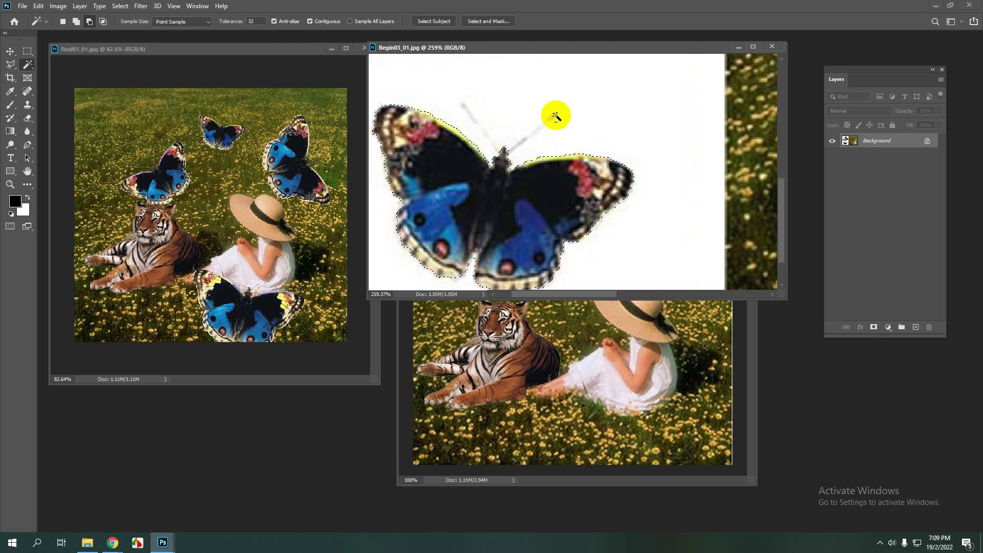
{"action": "left_click", "coordinate": [515, 164]}
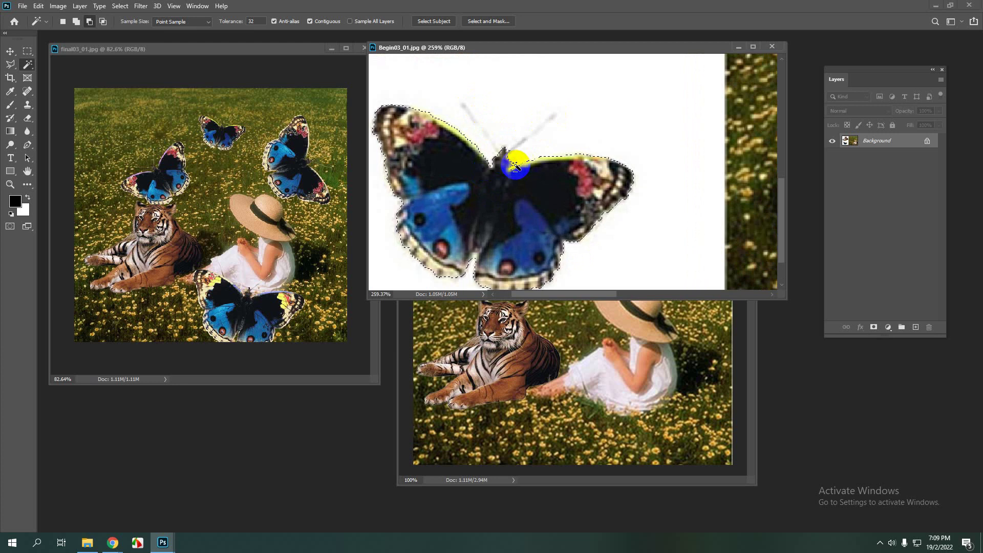
{"action": "left_click", "coordinate": [503, 173]}
{"action": "scroll", "coordinate": [503, 174], "scroll_direction": "up", "scroll_amount": 2}
{"action": "scroll", "coordinate": [506, 170], "scroll_direction": "down", "scroll_amount": 1}
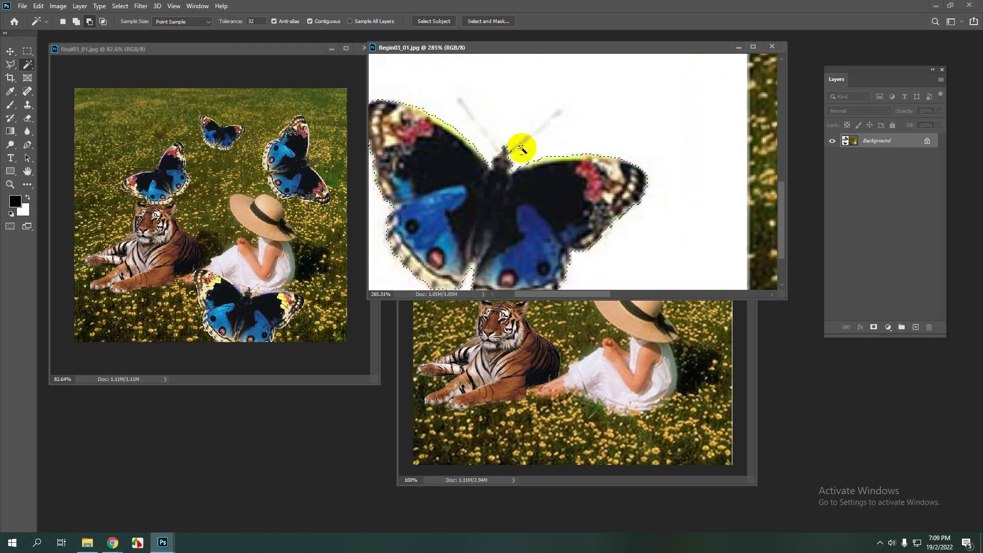
{"action": "left_click", "coordinate": [502, 158]}
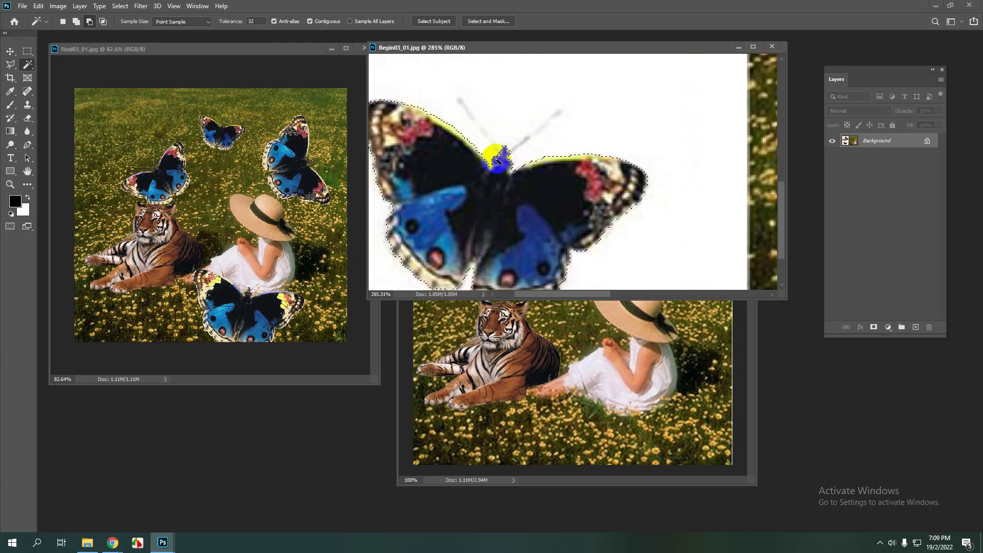
{"action": "left_click", "coordinate": [502, 176]}
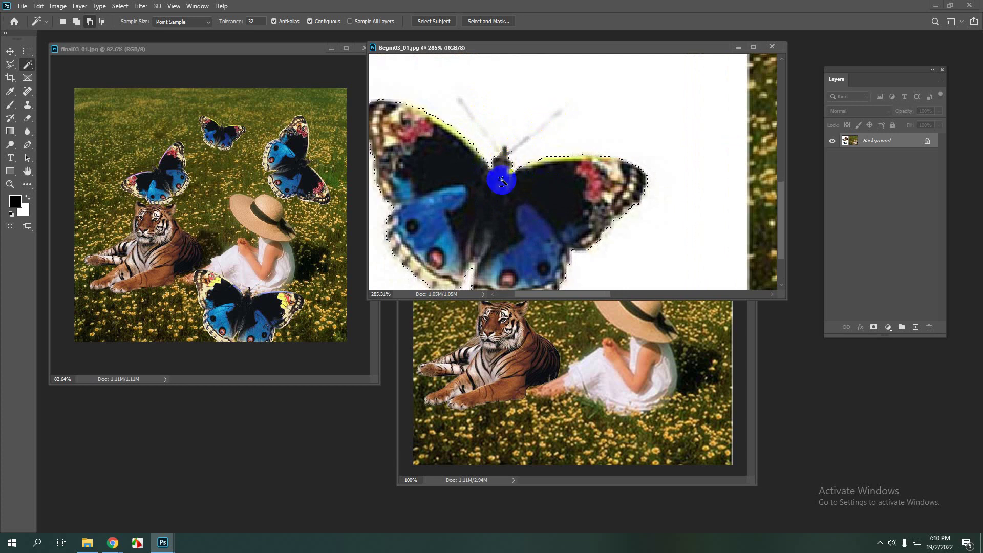
{"action": "scroll", "coordinate": [505, 165], "scroll_direction": "down", "scroll_amount": 1}
{"action": "scroll", "coordinate": [508, 164], "scroll_direction": "up", "scroll_amount": 1}
{"action": "left_click", "coordinate": [510, 165]}
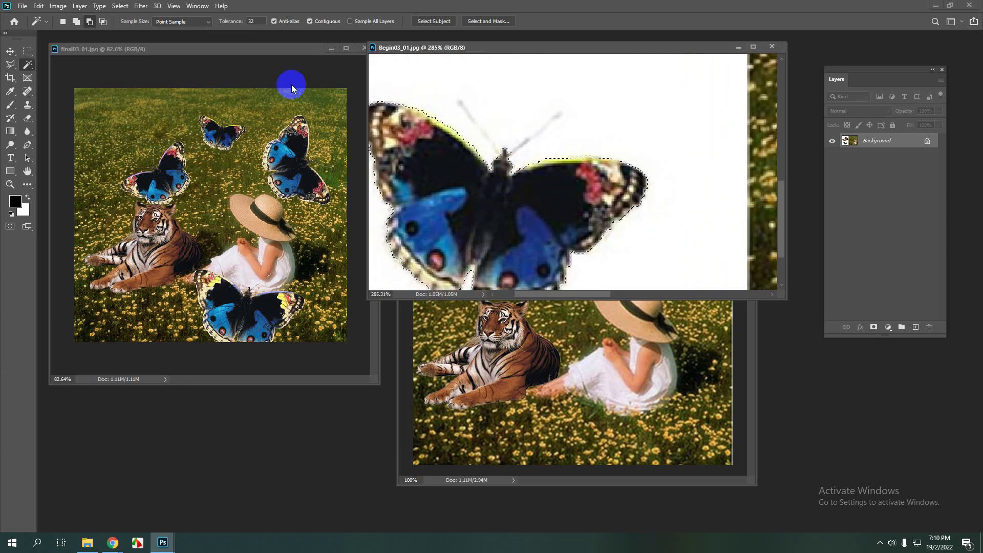
Step: Add the butterfly's right antenna to the selection with the Polygonal Lasso in Add to selection mode
{"action": "left_click", "coordinate": [12, 65]}
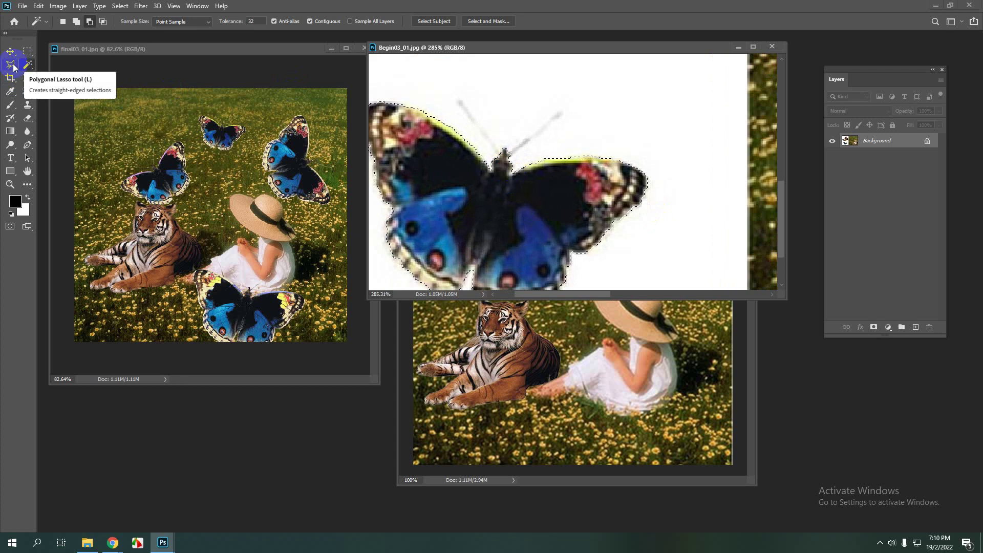
{"action": "left_click", "coordinate": [13, 64]}
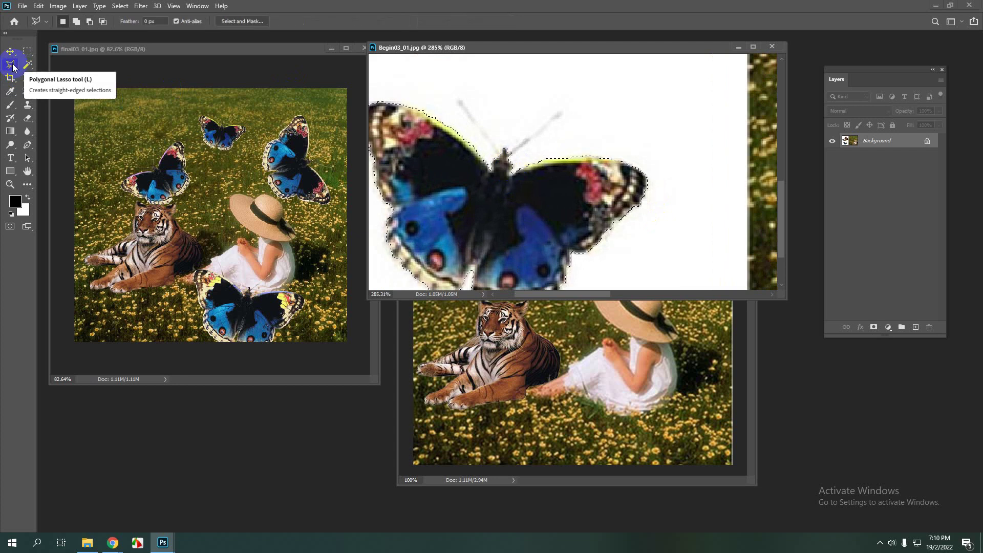
{"action": "left_click", "coordinate": [75, 23]}
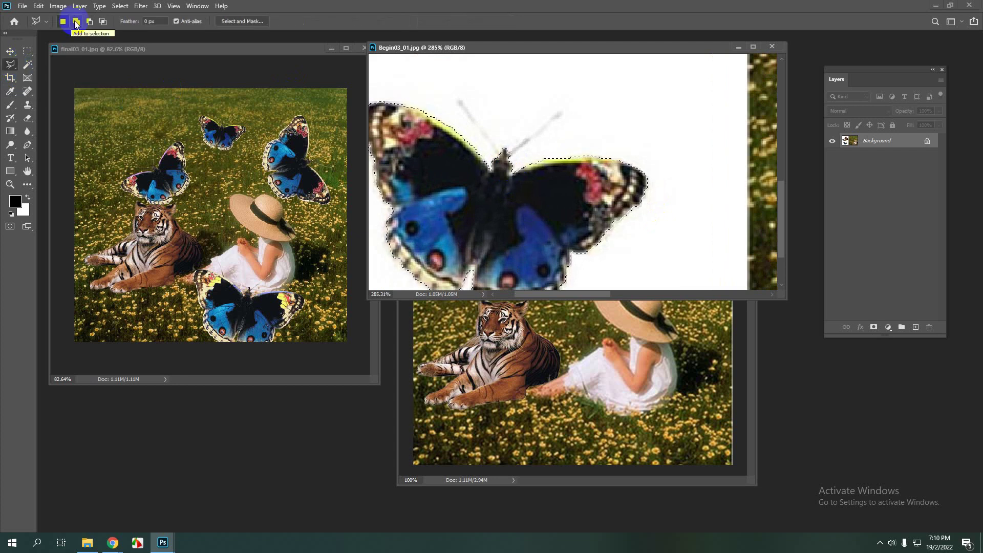
{"action": "scroll", "coordinate": [474, 202], "scroll_direction": "down", "scroll_amount": 2}
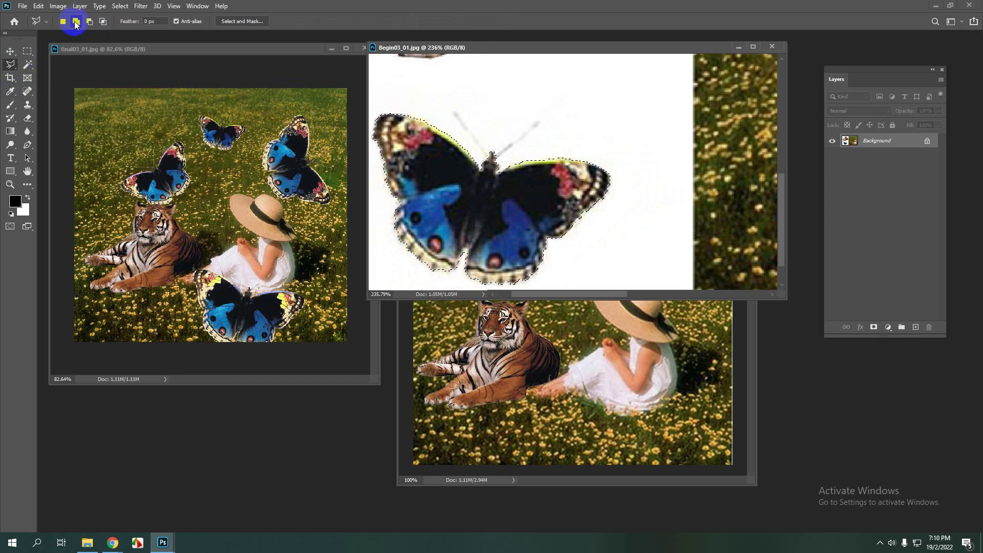
{"action": "scroll", "coordinate": [499, 151], "scroll_direction": "up", "scroll_amount": 3}
{"action": "left_click", "coordinate": [488, 158]}
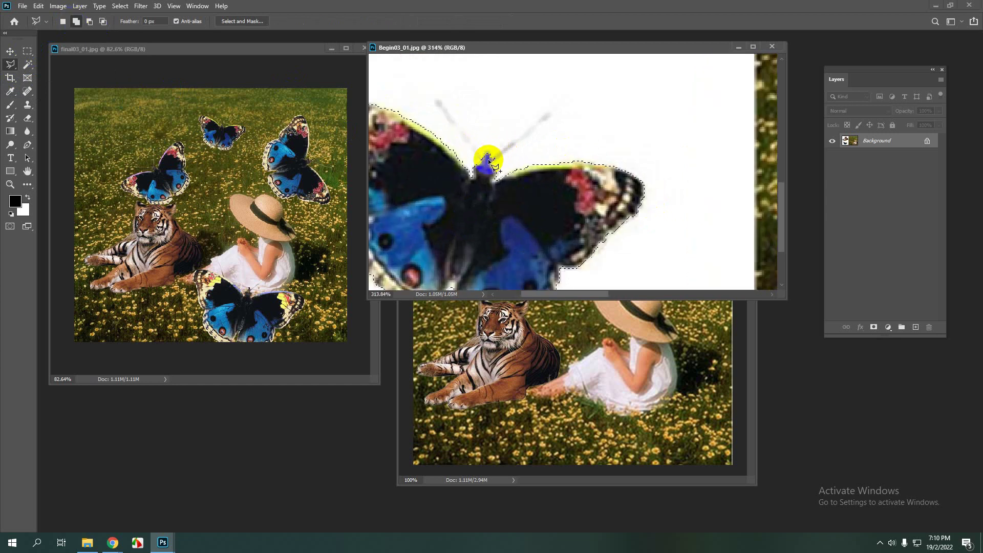
{"action": "left_click", "coordinate": [549, 112]}
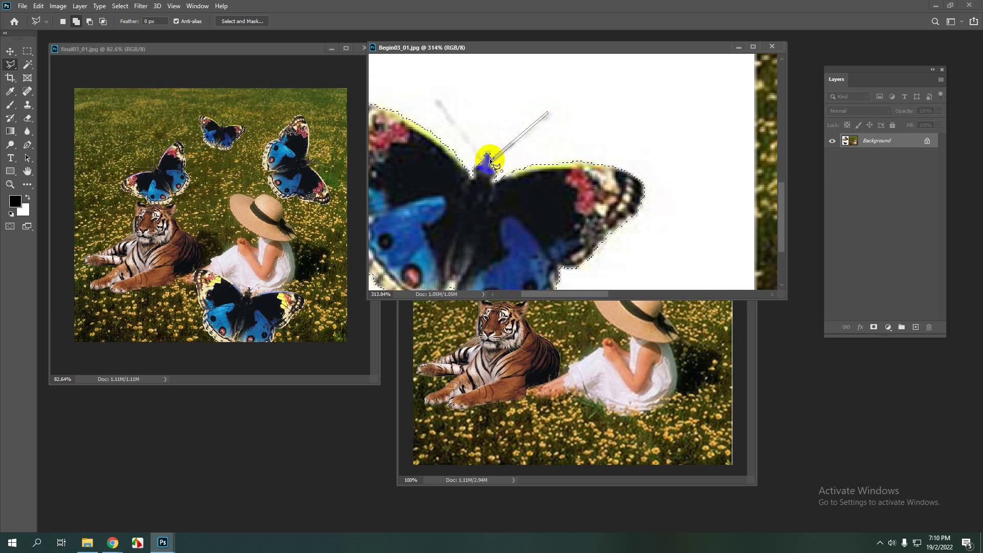
{"action": "double_click", "coordinate": [478, 175]}
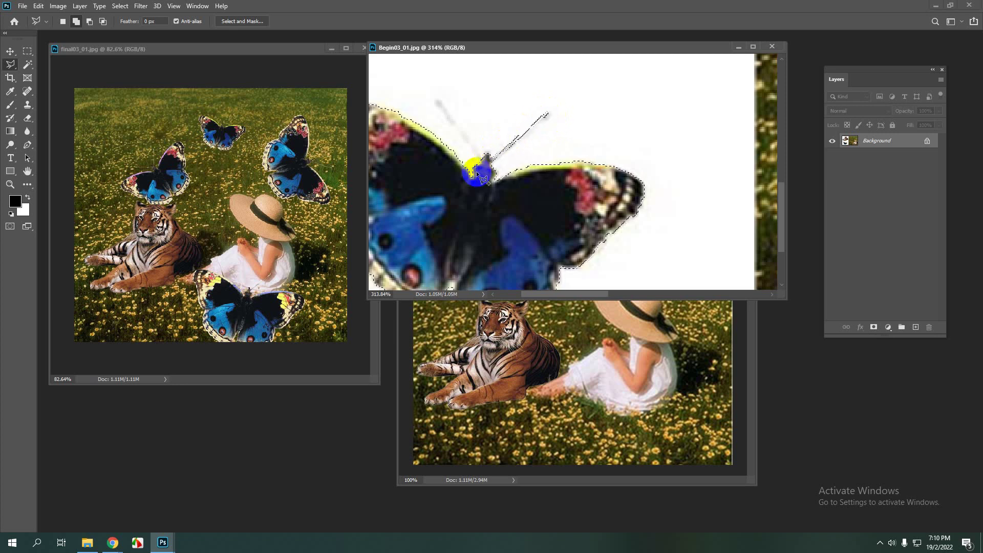
Step: Outline the butterfly's left antenna with the Polygonal Lasso to include it in the selection
{"action": "left_click", "coordinate": [483, 163]}
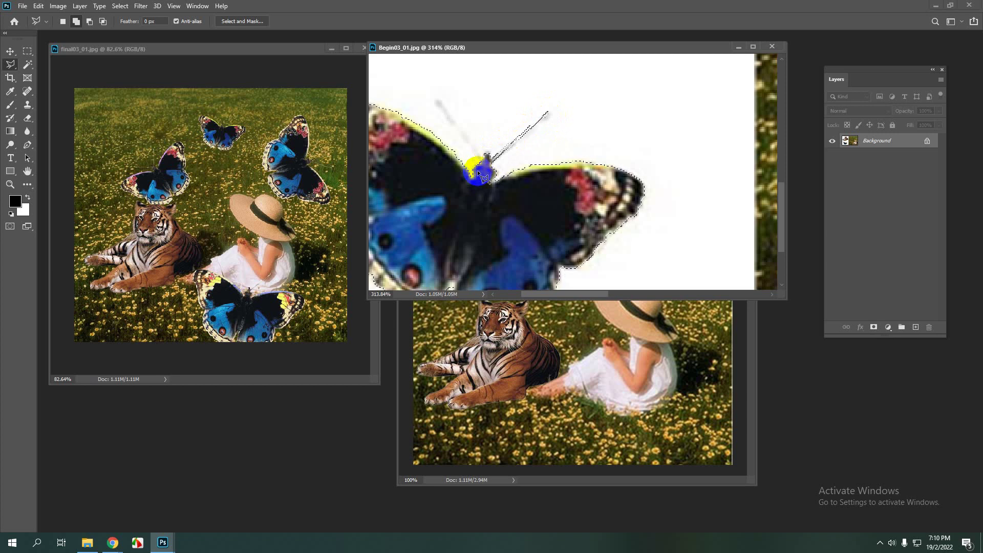
{"action": "left_click", "coordinate": [438, 100]}
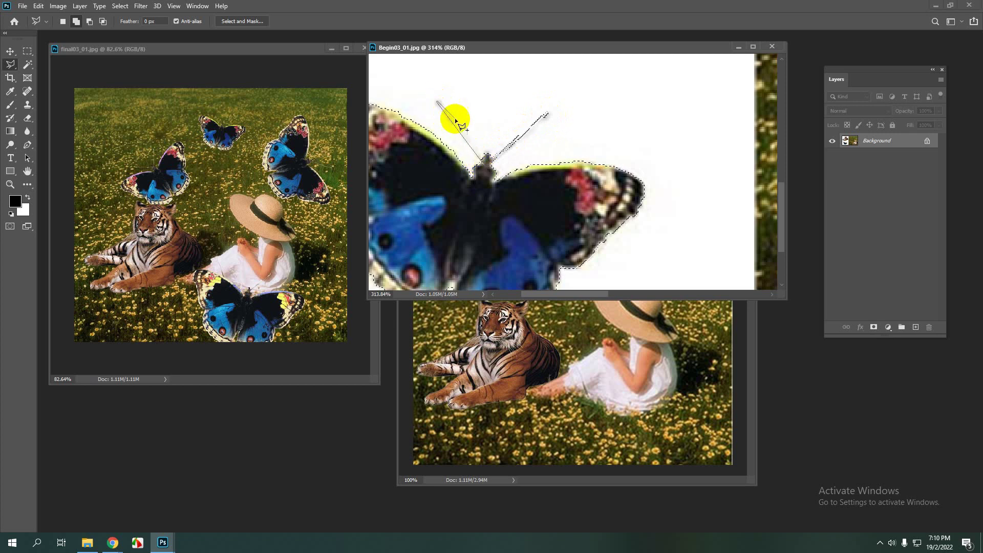
{"action": "left_click", "coordinate": [485, 159]}
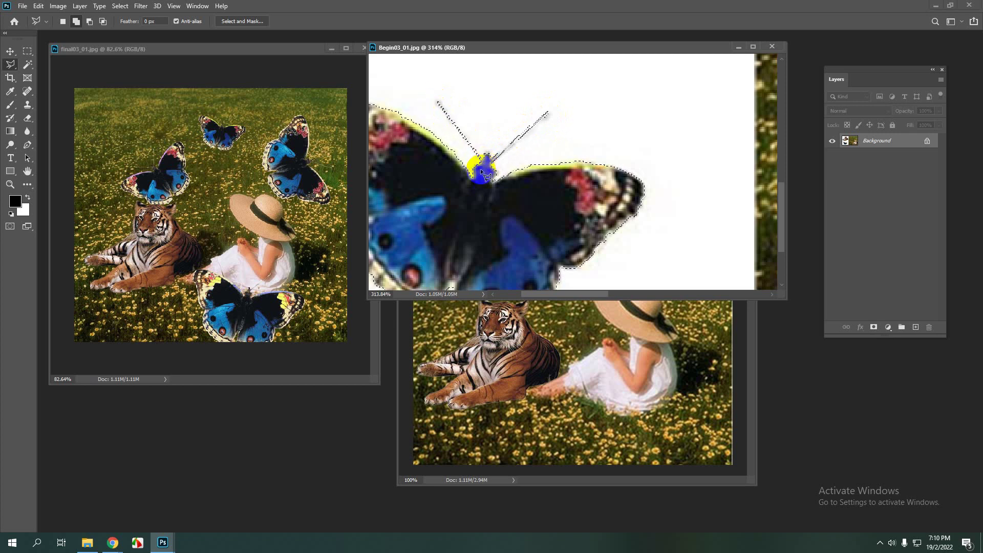
Step: Copy the selected butterfly into Untitled-3 and place it at the meadow's lower edge, below the gap between the tiger and the girl
{"action": "scroll", "coordinate": [494, 190], "scroll_direction": "down", "scroll_amount": 3}
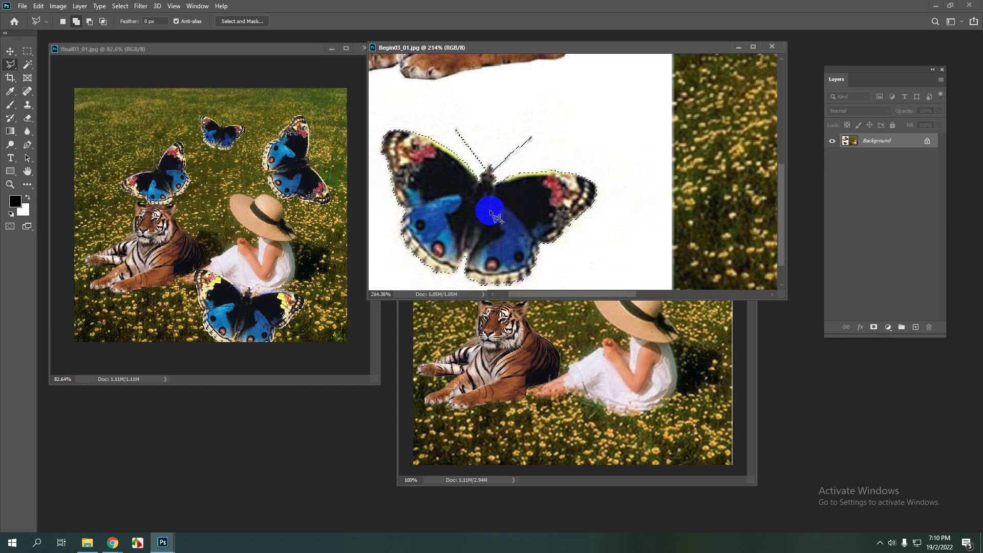
{"action": "left_click", "coordinate": [516, 368]}
{"action": "key", "text": "ctrl+v"}
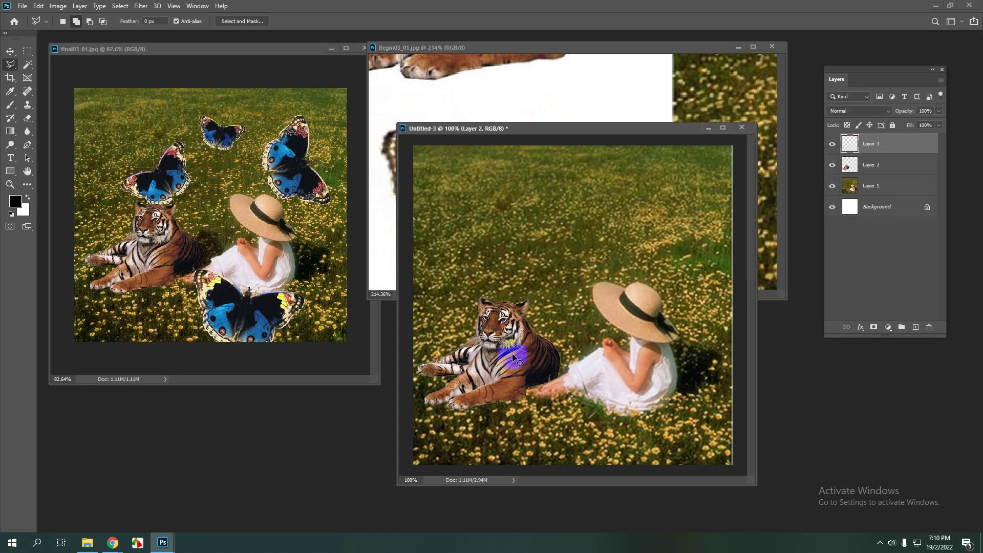
{"action": "left_click", "coordinate": [11, 51]}
{"action": "left_click_drag", "start_coordinate": [558, 295], "coordinate": [582, 241]}
{"action": "scroll", "coordinate": [581, 241], "scroll_direction": "up", "scroll_amount": 2}
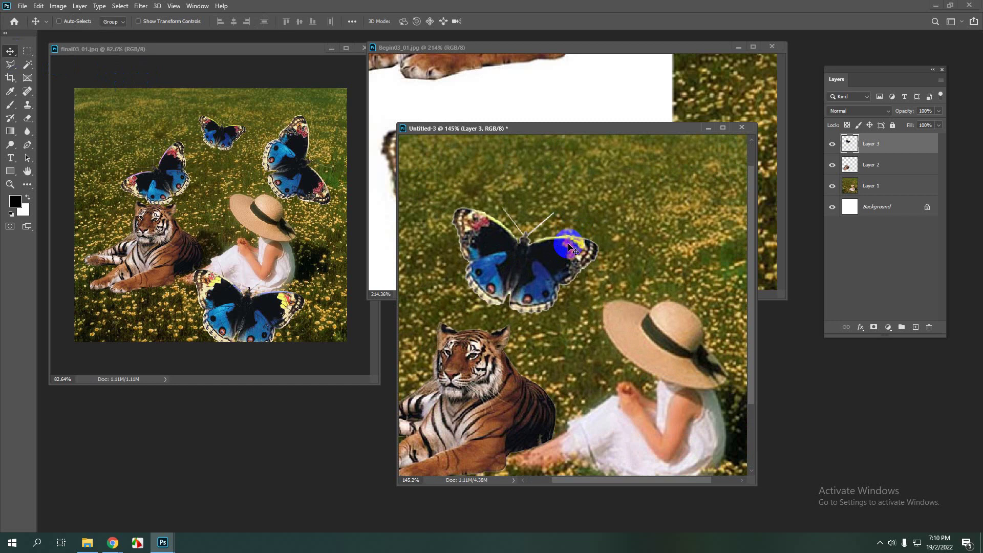
{"action": "scroll", "coordinate": [562, 251], "scroll_direction": "down", "scroll_amount": 2}
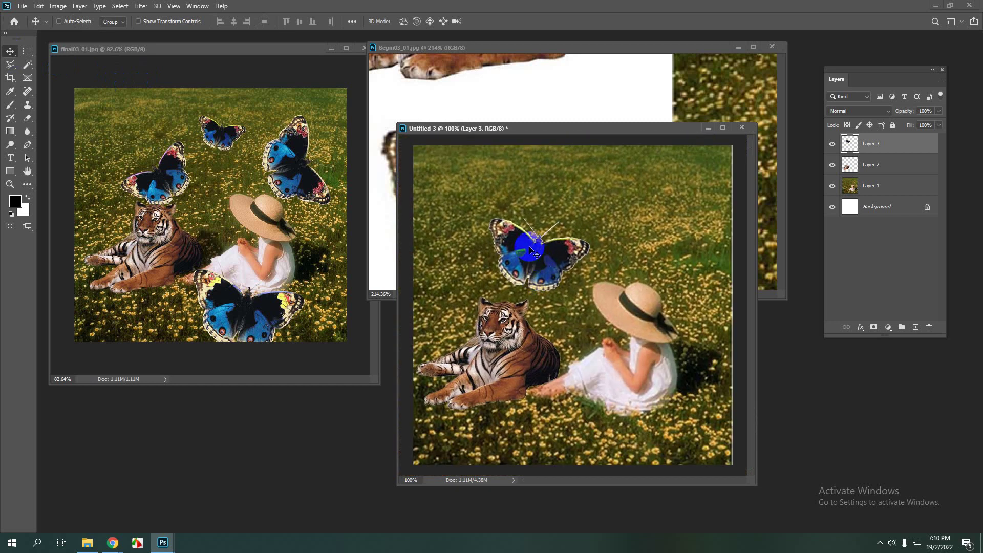
{"action": "scroll", "coordinate": [533, 269], "scroll_direction": "down", "scroll_amount": 1}
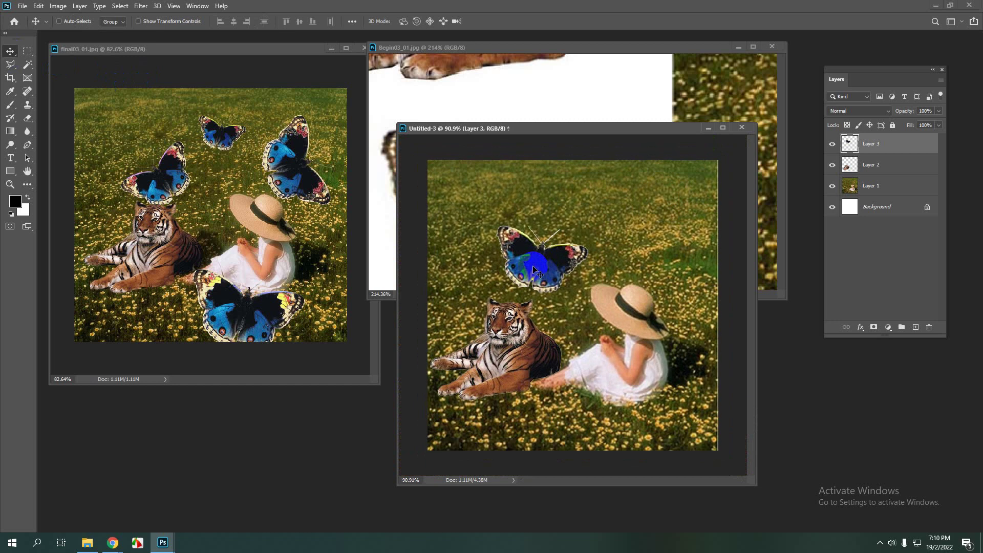
{"action": "left_click_drag", "start_coordinate": [533, 270], "coordinate": [571, 433]}
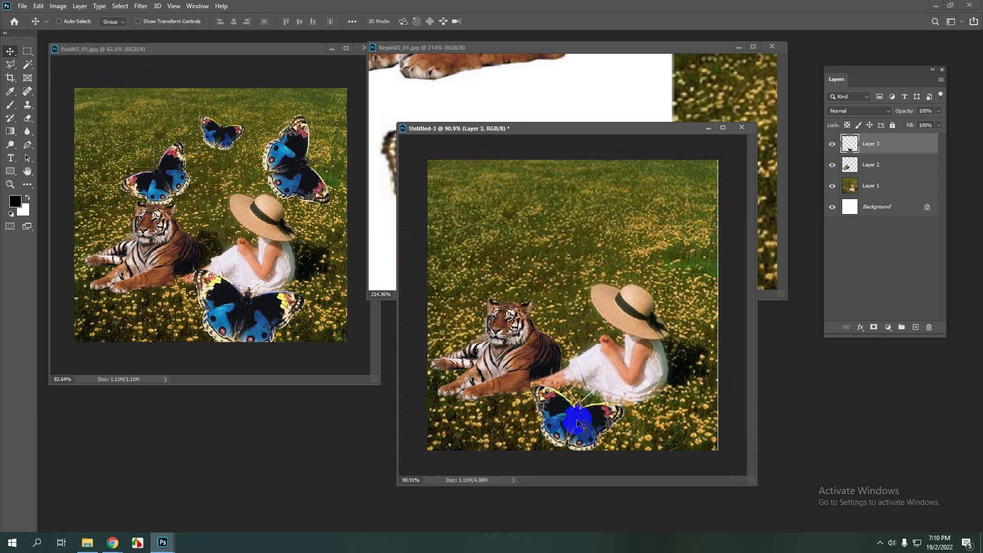
Step: Duplicate the butterfly three times, enabling Auto-Select, and place the copies above the tiger, near the meadow's top centre and above the girl's hat
{"action": "left_click_drag", "start_coordinate": [579, 421], "coordinate": [509, 274]}
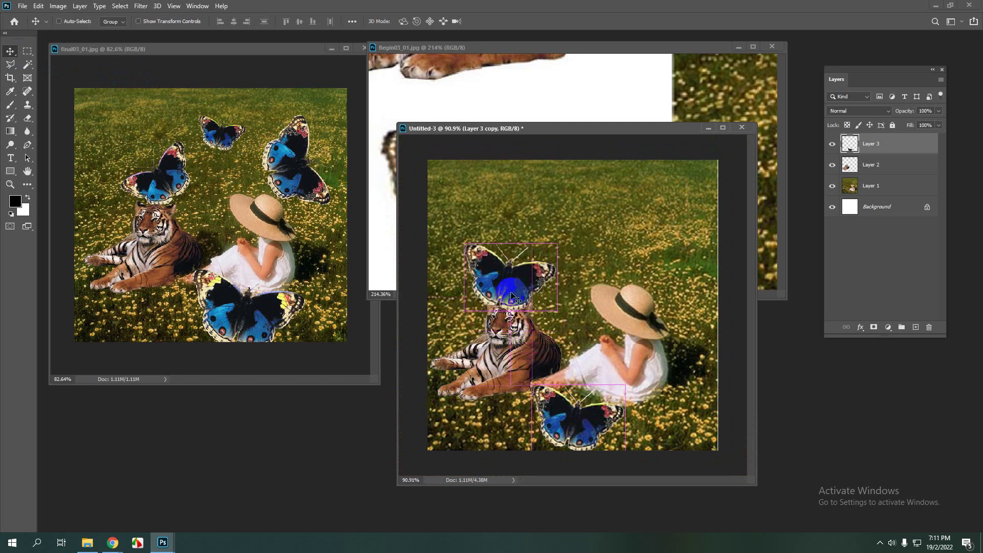
{"action": "left_click_drag", "start_coordinate": [571, 421], "coordinate": [617, 353]}
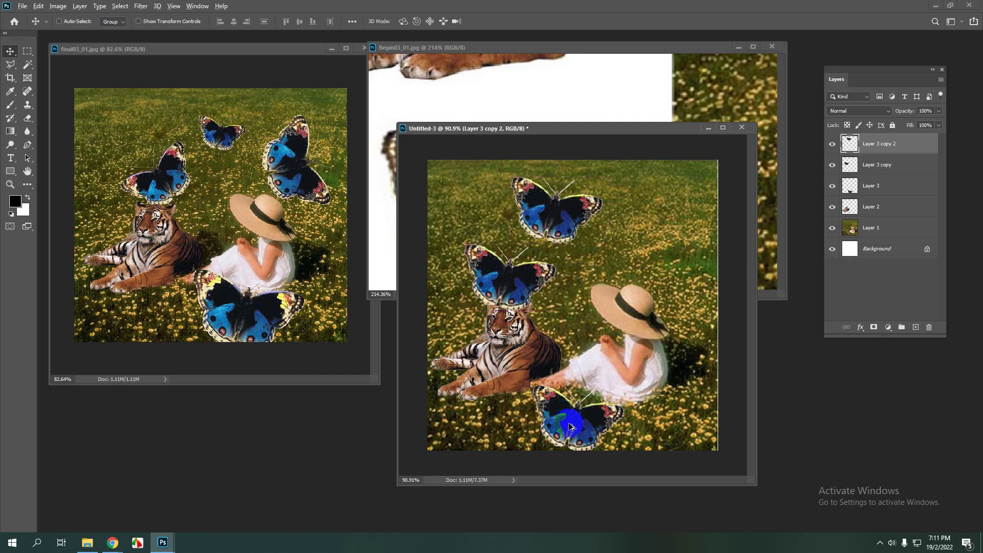
{"action": "left_click", "coordinate": [59, 21]}
{"action": "left_click_drag", "start_coordinate": [570, 421], "coordinate": [639, 250]}
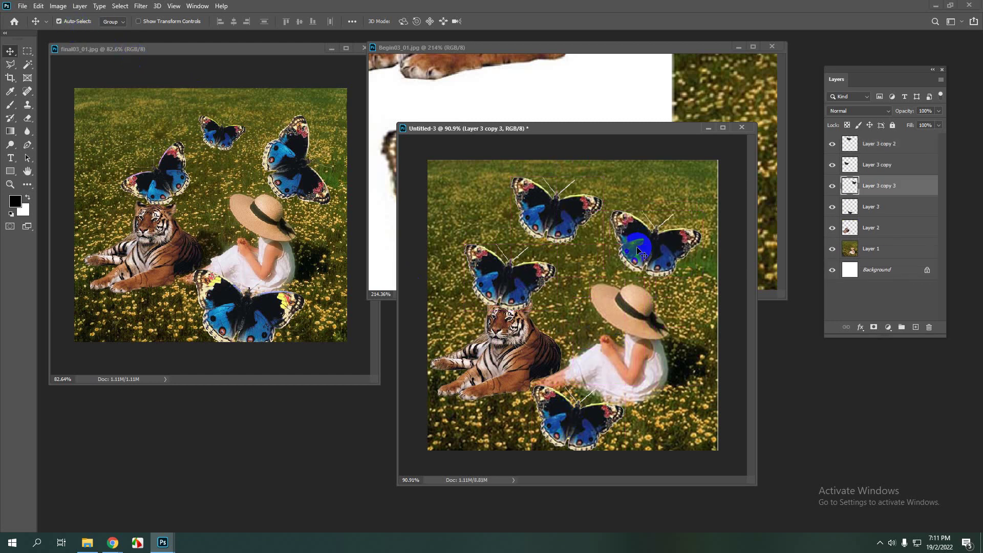
Step: Scale the butterfly copy above the tiger to about 86%, rotate it about -64°, and position it over the tiger's head
{"action": "left_click", "coordinate": [526, 279]}
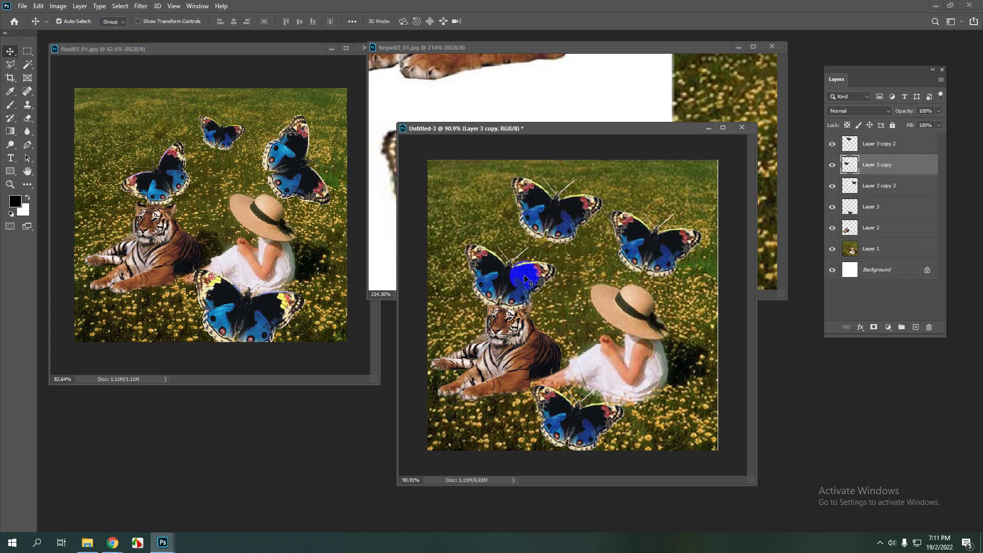
{"action": "key", "text": "ctrl+t"}
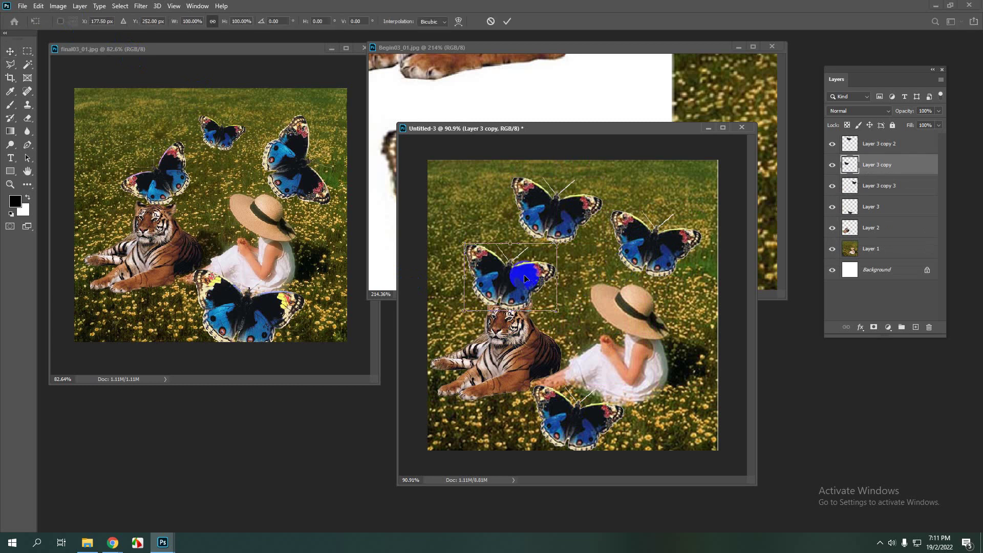
{"action": "left_click_drag", "start_coordinate": [581, 285], "coordinate": [515, 278]}
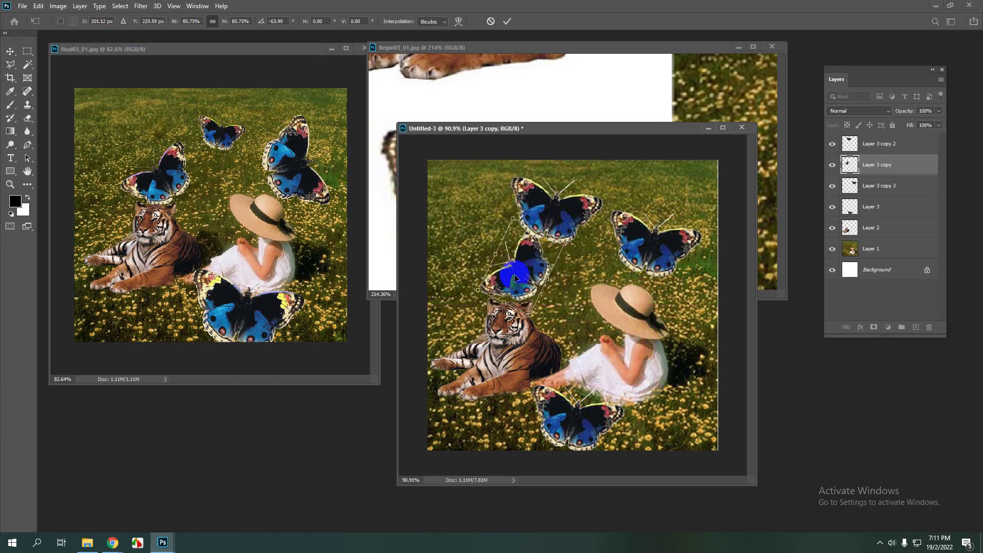
{"action": "key", "text": "Return"}
Step: Rotate the butterfly copy near the meadow's top centre about 22°, scale it to about 63%, and position it near the top centre
{"action": "left_click", "coordinate": [562, 213]}
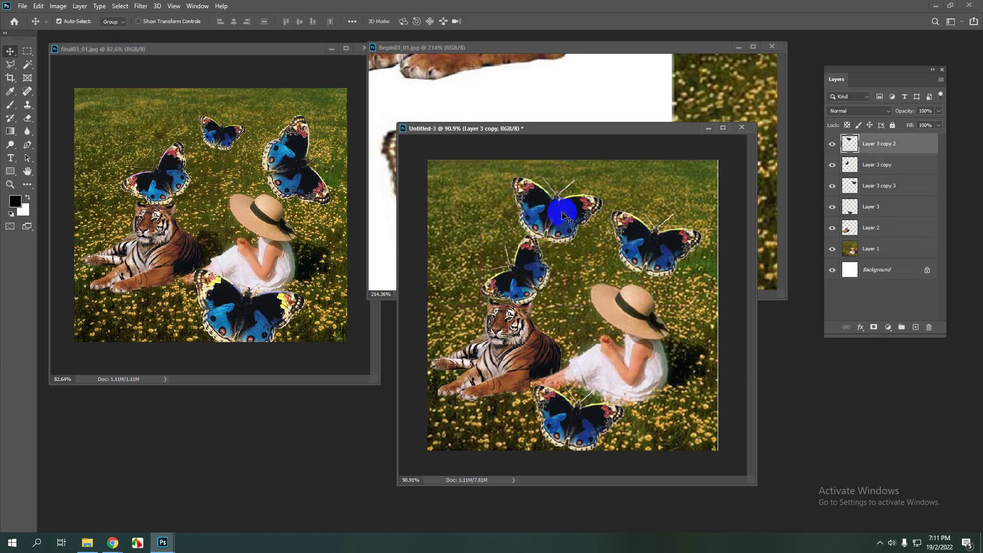
{"action": "key", "text": "ctrl+t"}
{"action": "left_click_drag", "start_coordinate": [632, 209], "coordinate": [631, 226]}
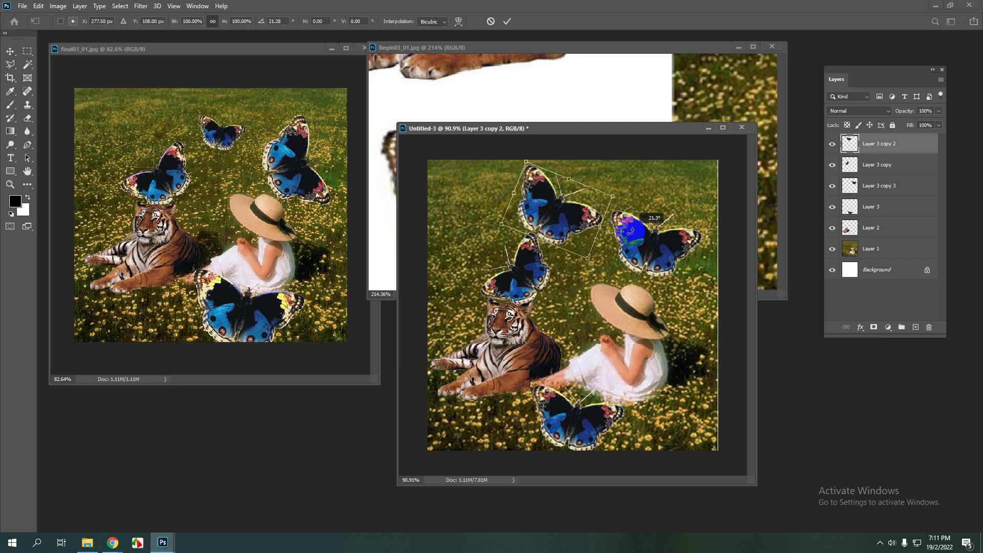
{"action": "left_click_drag", "start_coordinate": [517, 158], "coordinate": [551, 193]}
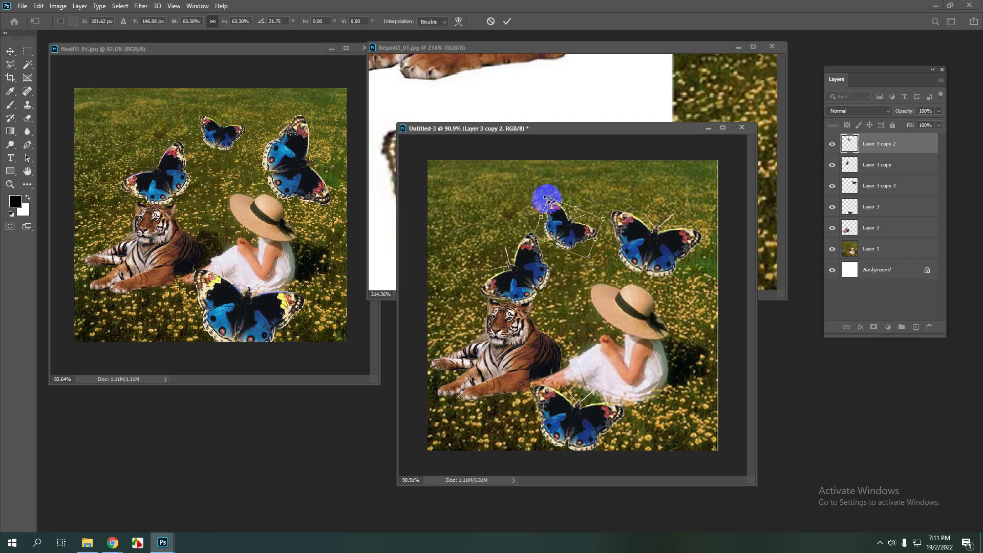
{"action": "key", "text": "Return"}
{"action": "left_click_drag", "start_coordinate": [558, 244], "coordinate": [564, 223]}
Step: Rotate the butterfly copy above the girl's hat clockwise so its antennae point right, and position it near the meadow's right edge
{"action": "left_click", "coordinate": [661, 258]}
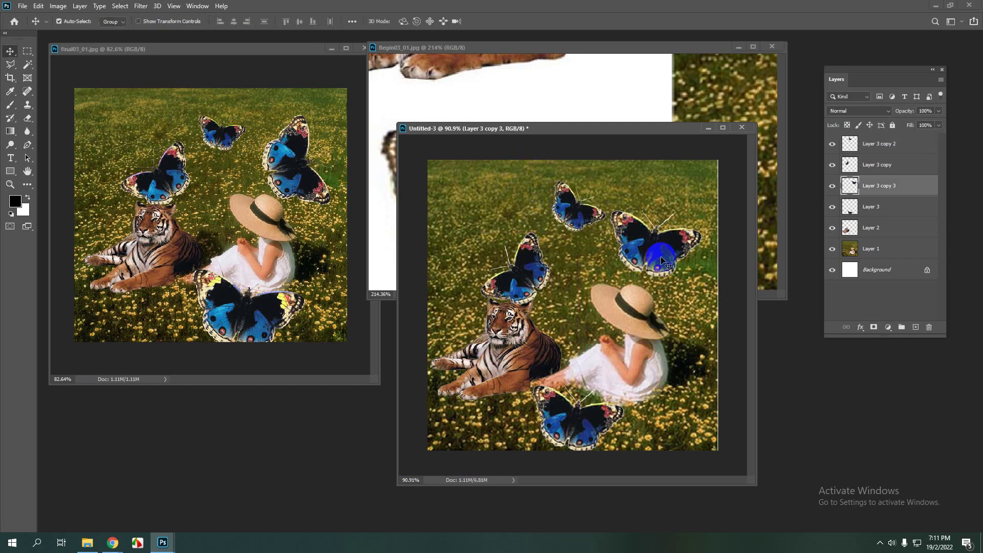
{"action": "key", "text": "ctrl+t"}
{"action": "left_click_drag", "start_coordinate": [722, 226], "coordinate": [636, 322]}
{"action": "left_click_drag", "start_coordinate": [655, 271], "coordinate": [702, 301]}
{"action": "double_click", "coordinate": [684, 294]}
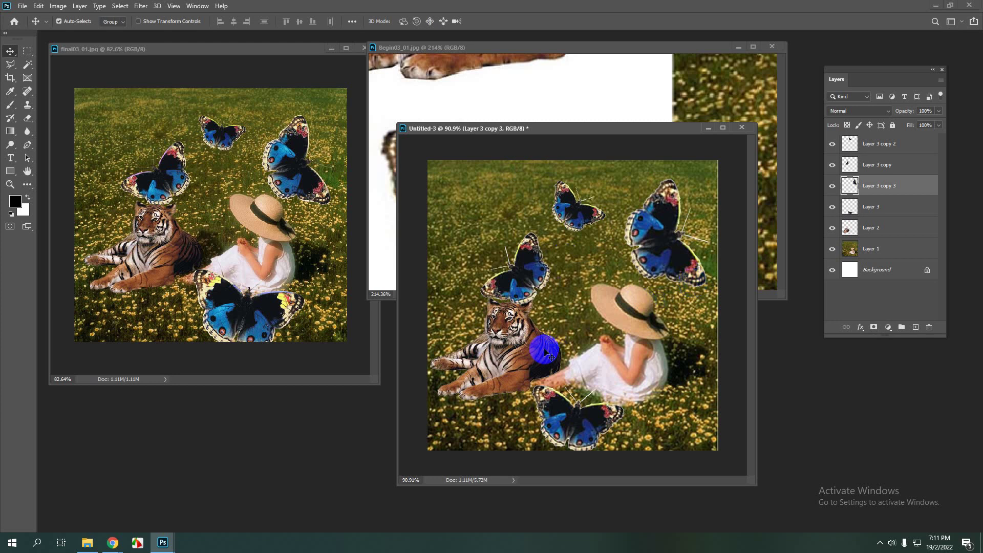
Step: Nudge the tiger slightly left and compare the composition with final03_01.jpg, focusing on the area around the tiger
{"action": "left_click_drag", "start_coordinate": [535, 356], "coordinate": [532, 358]}
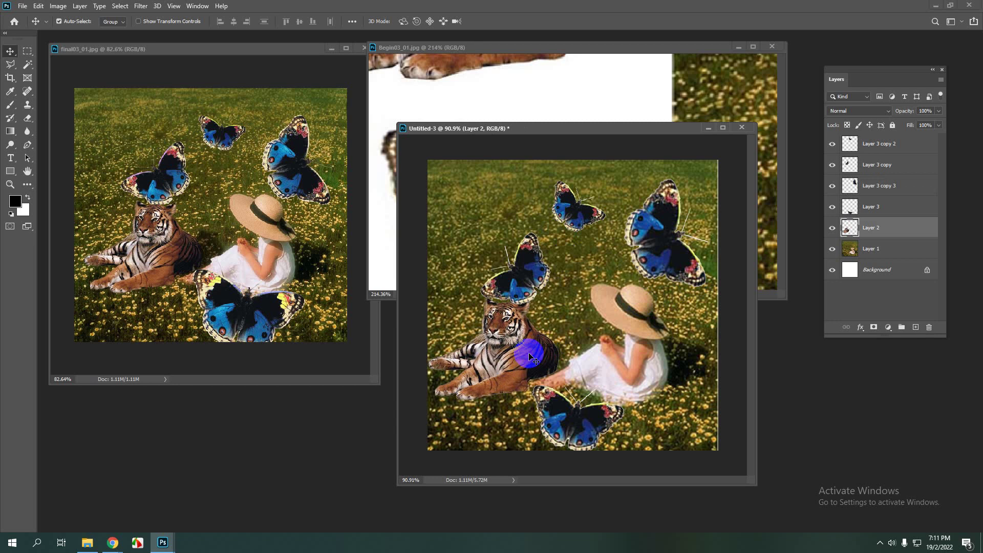
{"action": "left_click", "coordinate": [197, 247]}
{"action": "scroll", "coordinate": [190, 243], "scroll_direction": "up", "scroll_amount": 2}
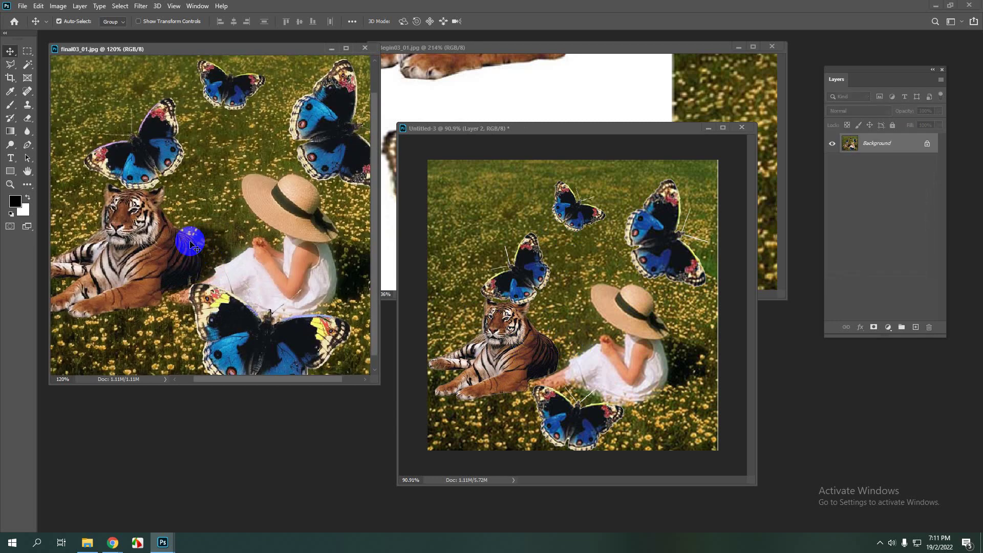
{"action": "scroll", "coordinate": [200, 246], "scroll_direction": "down", "scroll_amount": 3}
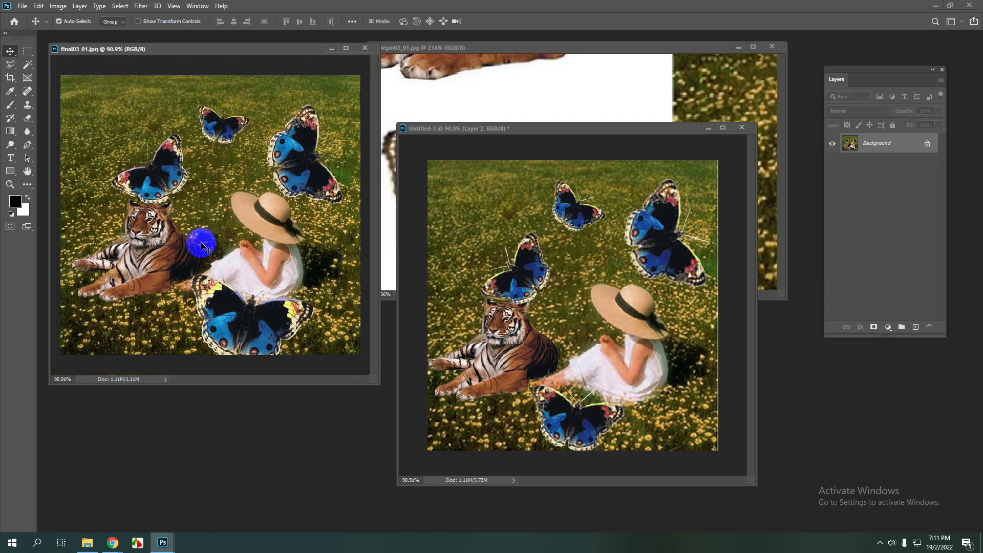
{"action": "left_click", "coordinate": [560, 341]}
{"action": "scroll", "coordinate": [553, 354], "scroll_direction": "up", "scroll_amount": 1}
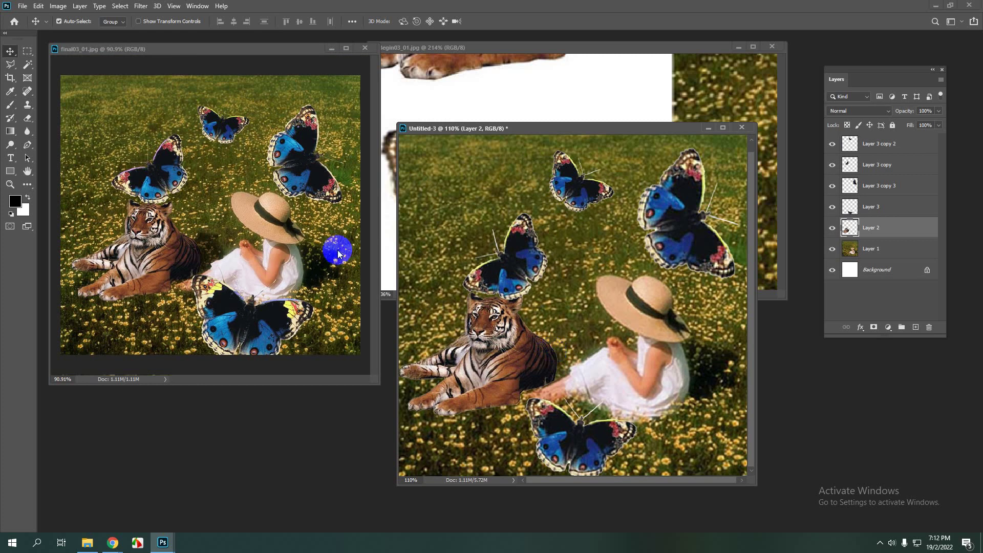
{"action": "left_click", "coordinate": [203, 239]}
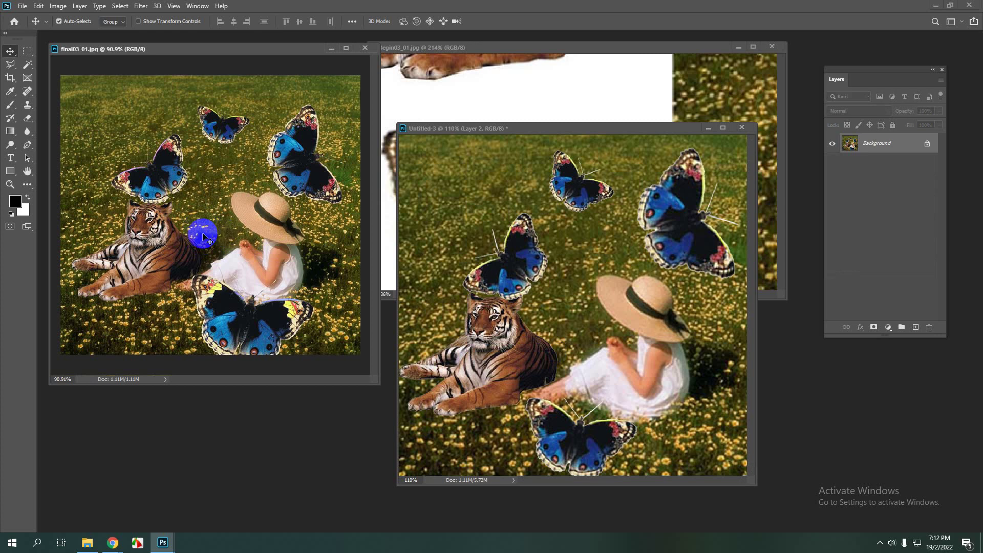
{"action": "left_click", "coordinate": [496, 335]}
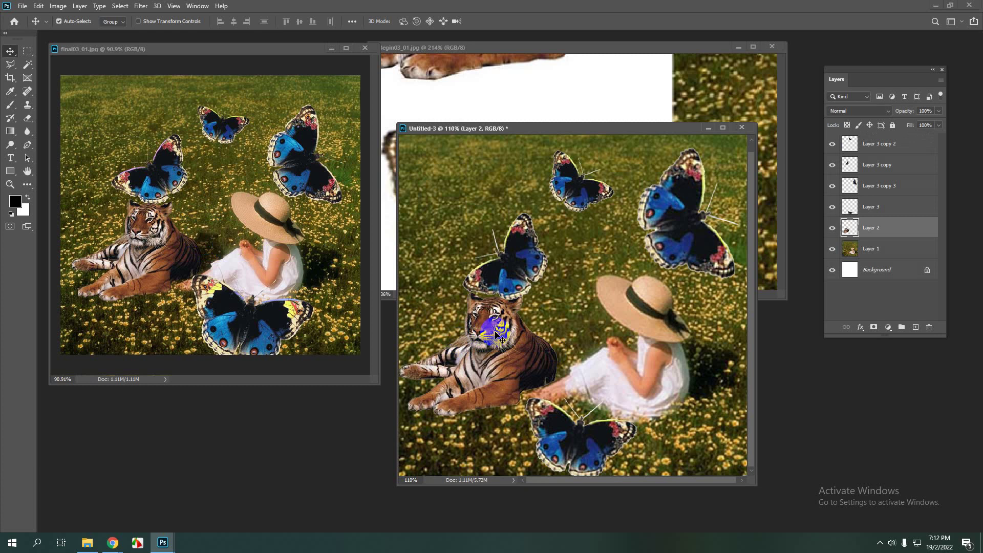
Step: Switch to the Google Meet window, mute the unmuted participant, and minimize the window to return to Photoshop
{"action": "left_click", "coordinate": [112, 542]}
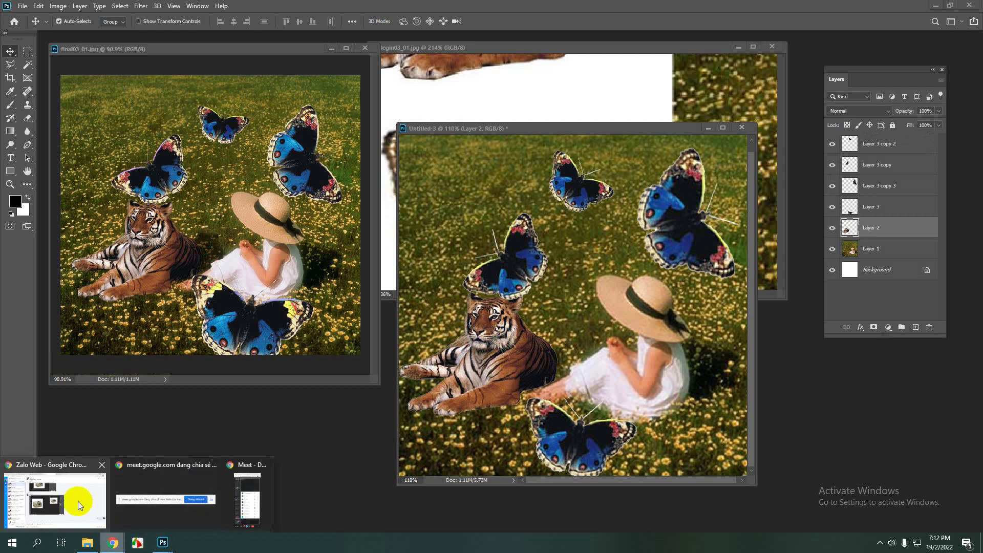
{"action": "left_click", "coordinate": [248, 500]}
{"action": "left_click", "coordinate": [926, 339]}
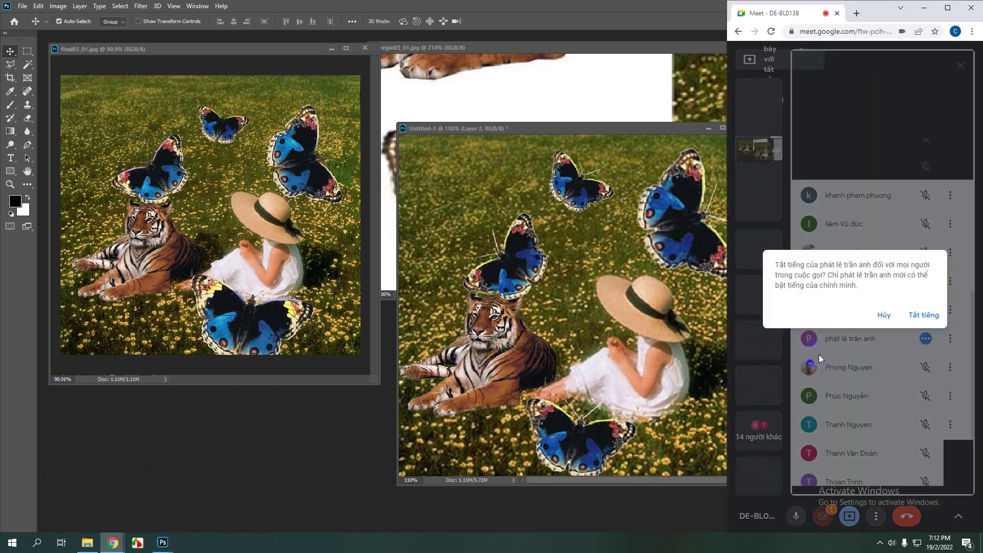
{"action": "left_click", "coordinate": [924, 315]}
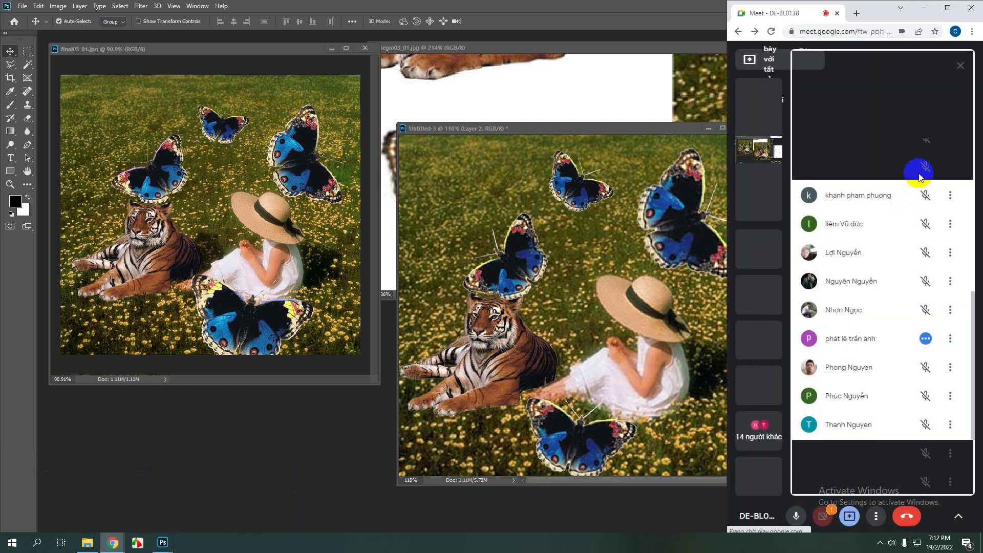
{"action": "left_click", "coordinate": [925, 9]}
Step: Identify the tiger's layer by toggling its visibility, and duplicate Layer 2
{"action": "left_click", "coordinate": [535, 344]}
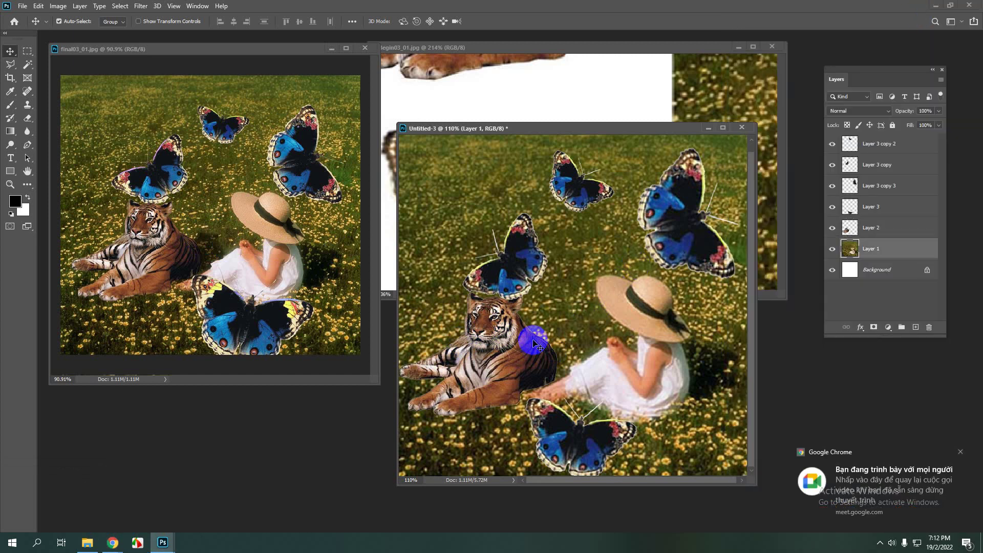
{"action": "left_click", "coordinate": [835, 230]}
{"action": "left_click", "coordinate": [835, 230]}
{"action": "left_click", "coordinate": [873, 232]}
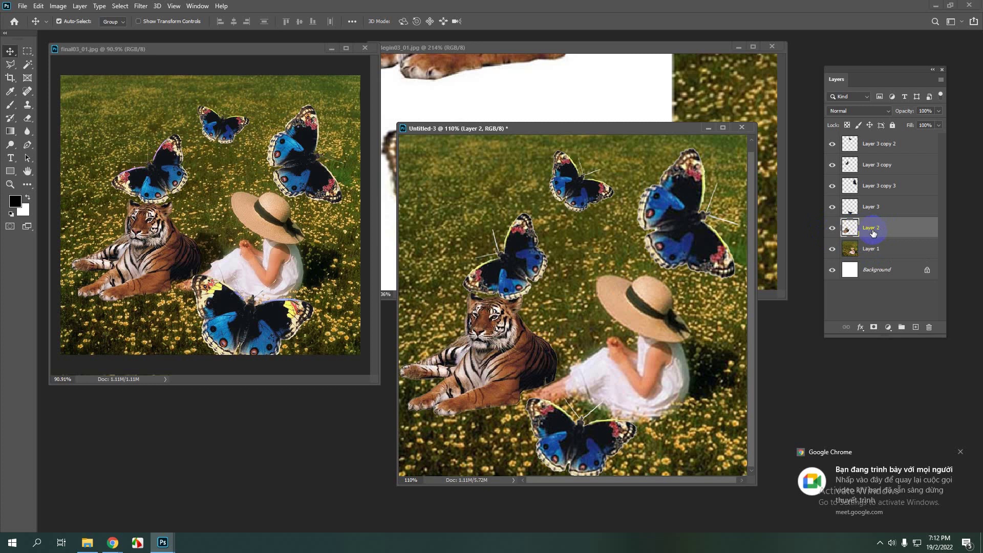
{"action": "key", "text": "ctrl+j"}
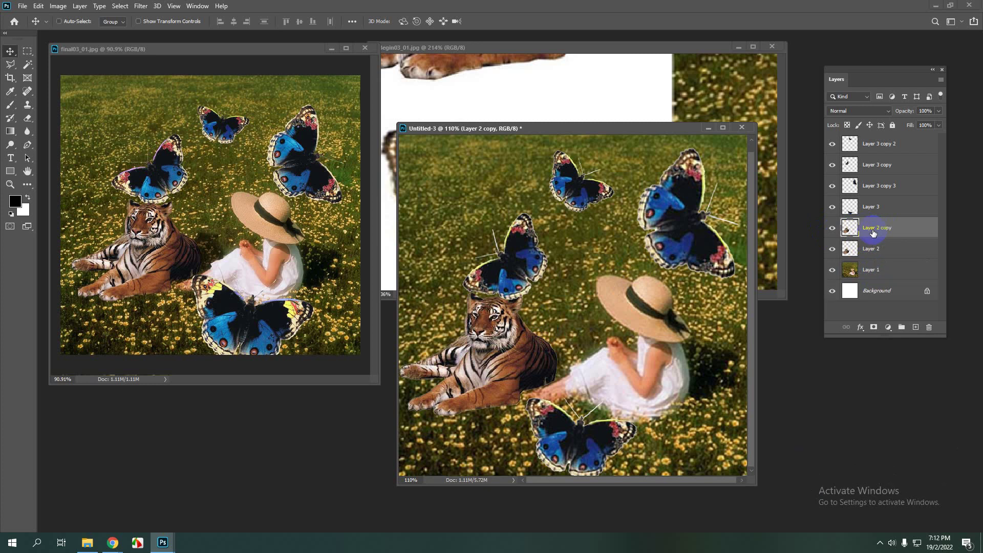
{"action": "left_click", "coordinate": [862, 232]}
{"action": "left_click_drag", "start_coordinate": [555, 313], "coordinate": [521, 207]}
{"action": "key", "text": "ctrl+z"}
Step: Rename the original tiger layer as "ho" and its duplicate as "bong ho"
{"action": "left_click", "coordinate": [873, 235]}
{"action": "double_click", "coordinate": [872, 248]}
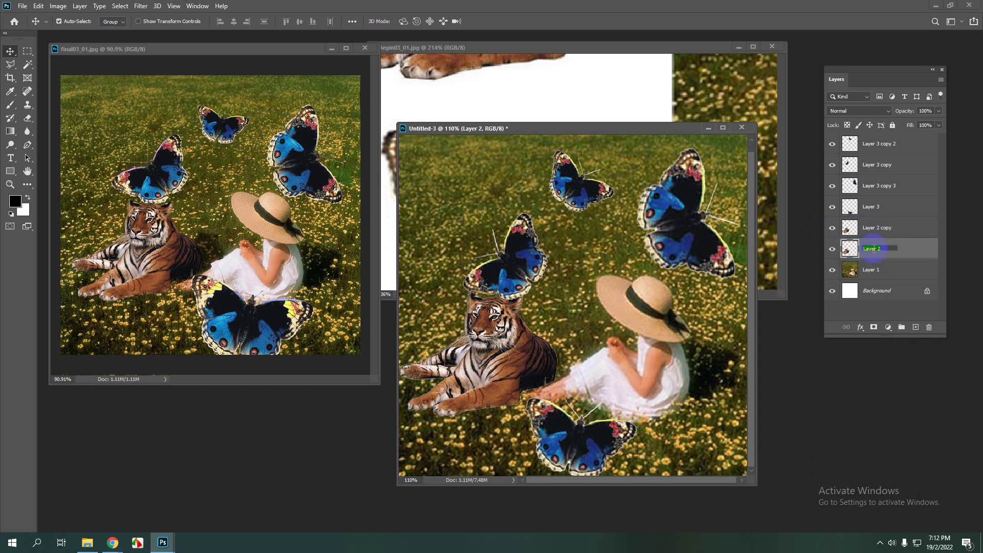
{"action": "type", "text": "ho"}
{"action": "key", "text": "Return"}
{"action": "double_click", "coordinate": [880, 227]}
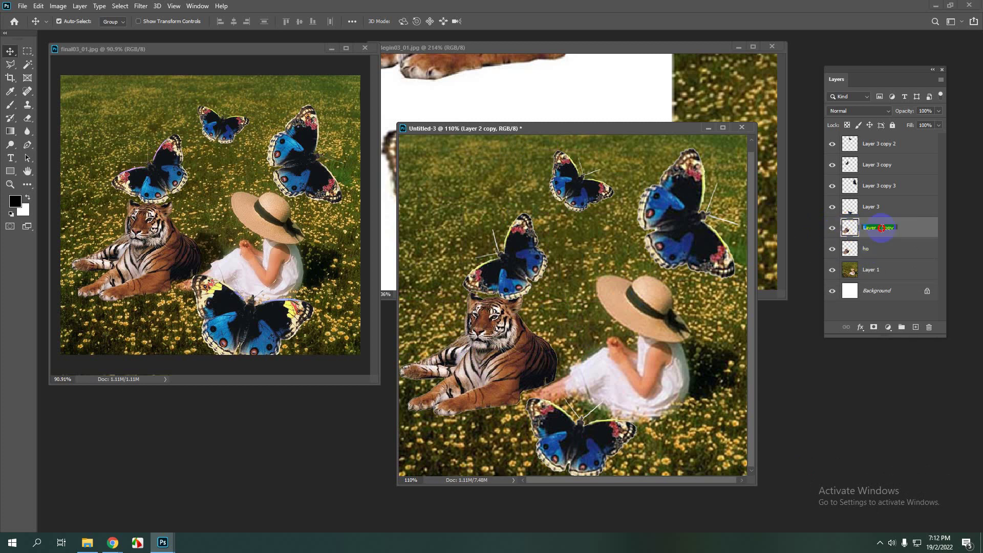
{"action": "type", "text": "bong ho"}
{"action": "key", "text": "Return"}
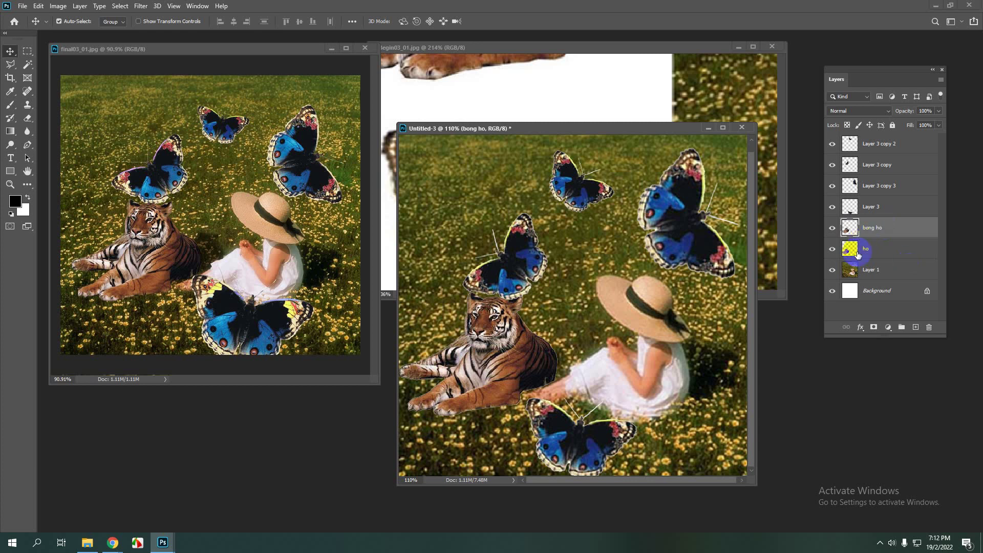
{"action": "left_click", "coordinate": [867, 236]}
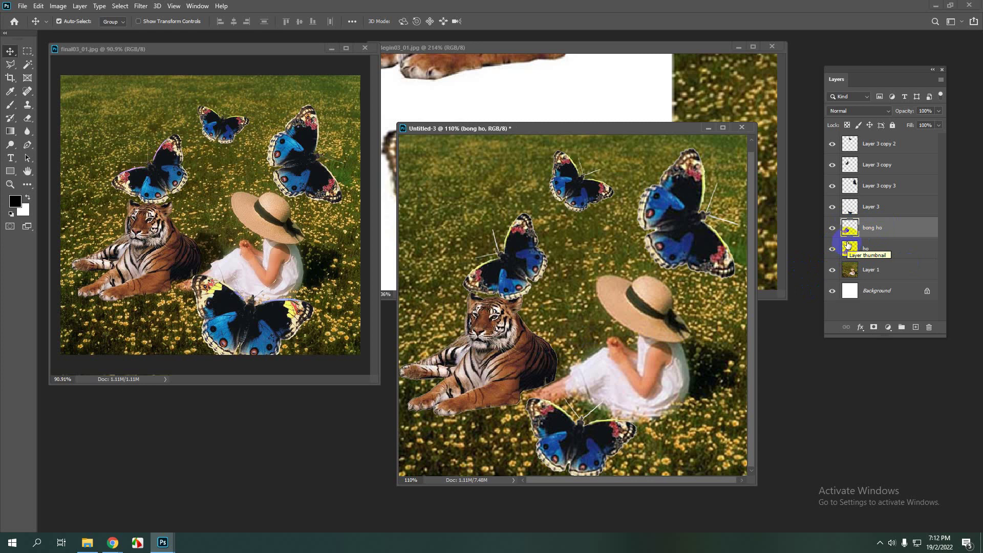
{"action": "key", "text": "ctrl"}
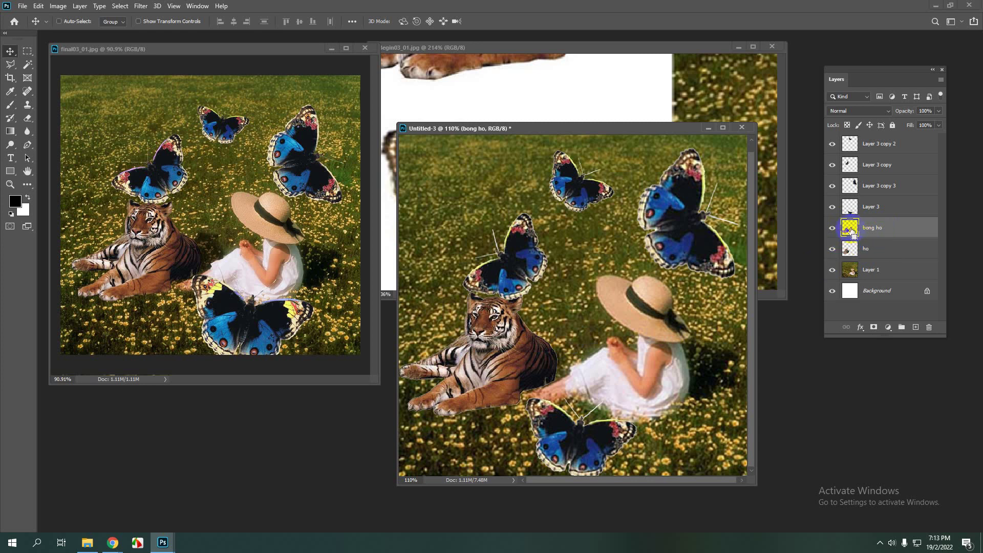
{"action": "left_click", "coordinate": [851, 231], "text": "ctrl"}
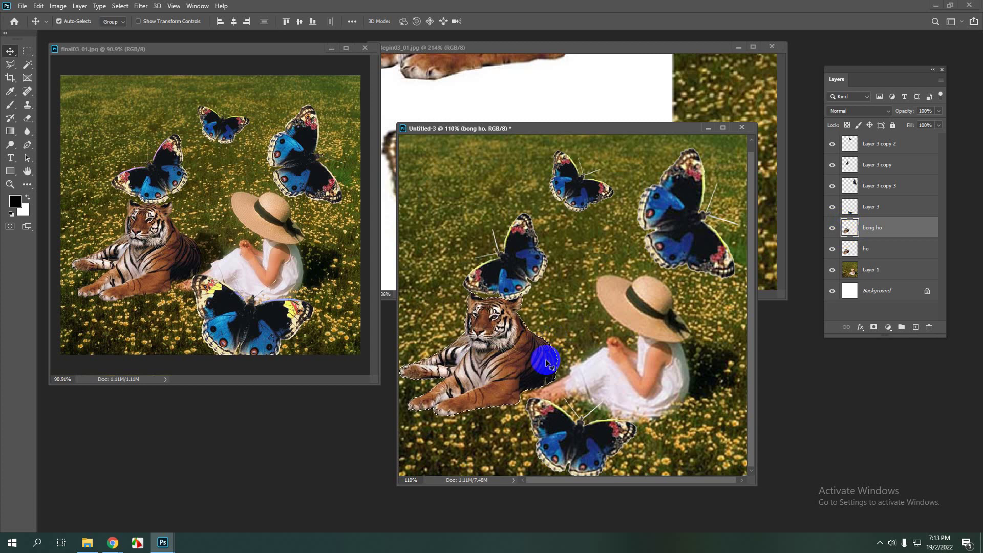
{"action": "key", "text": "ctrl"}
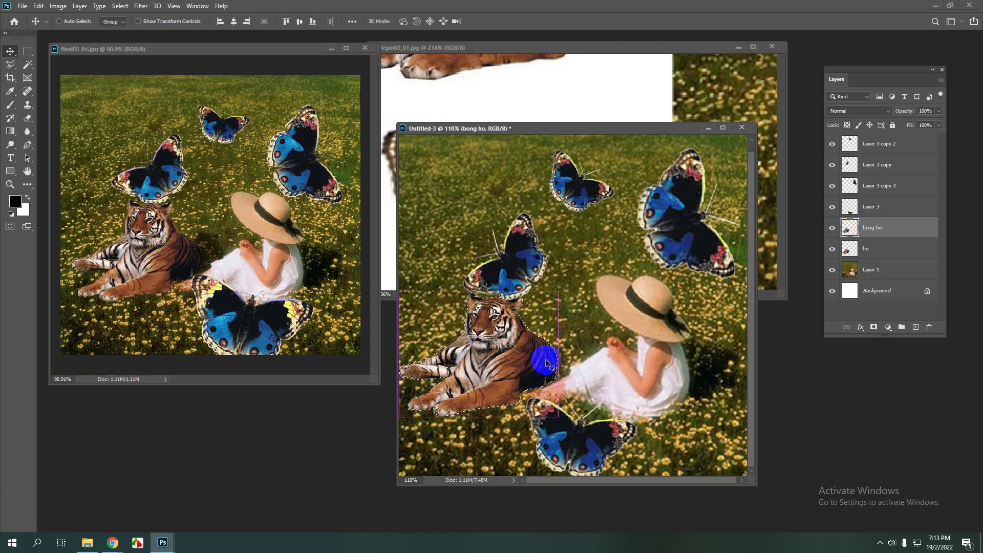
{"action": "key", "text": "ctrl+d"}
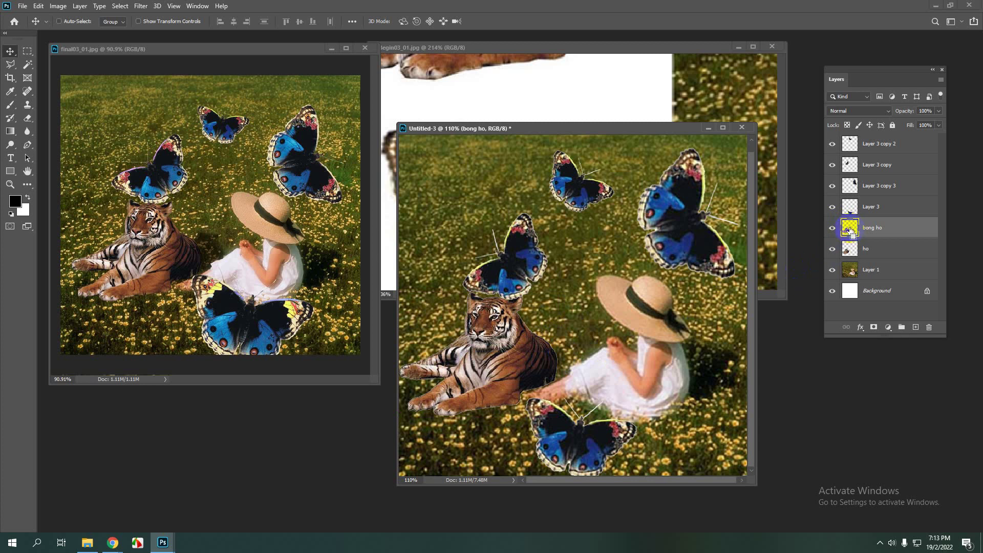
Step: Fill the tiger's silhouette on the bong ho layer with black, clear the selection, and move that layer beneath ho
{"action": "left_click", "coordinate": [850, 230]}
{"action": "left_click", "coordinate": [539, 378]}
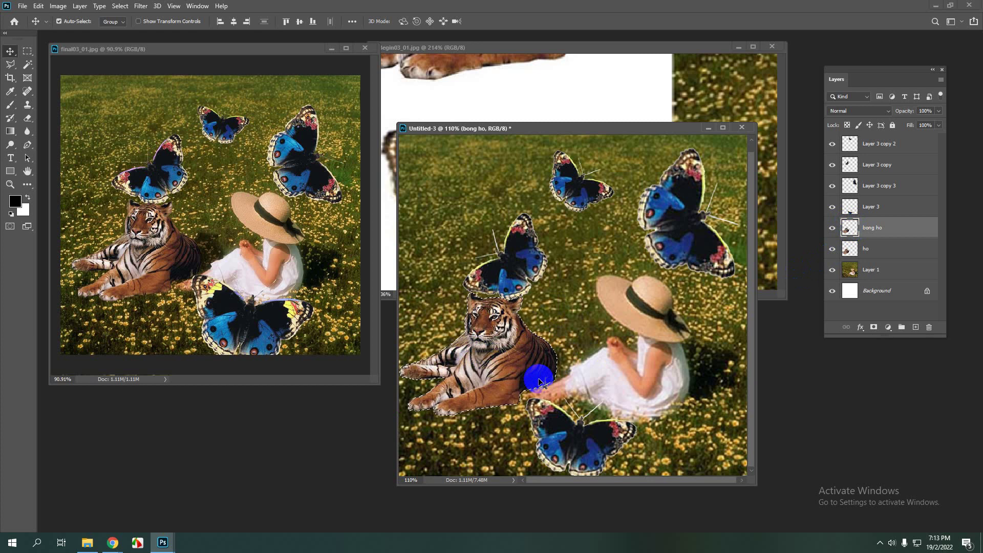
{"action": "key", "text": "alt+BackSpace"}
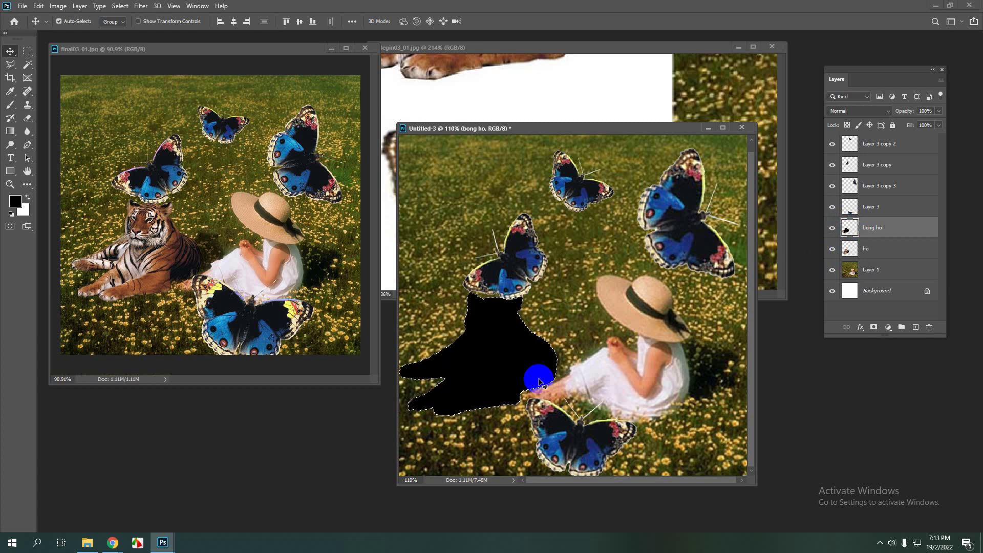
{"action": "key", "text": "ctrl+d"}
{"action": "left_click_drag", "start_coordinate": [896, 227], "coordinate": [903, 257]}
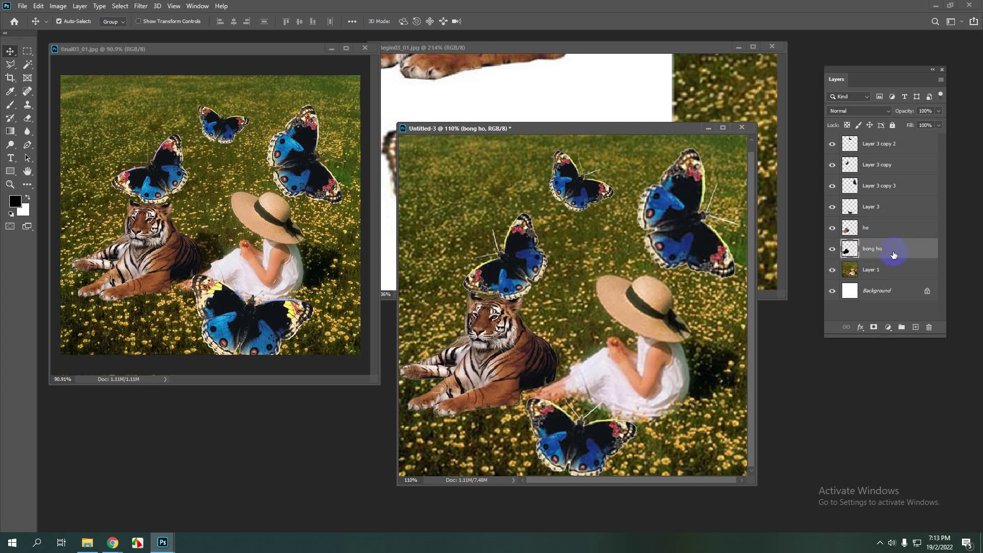
Step: Distort the black bong ho silhouette, slanting its upper edge about 28° toward the girl so it extends behind the tiger
{"action": "key", "text": "ctrl+t"}
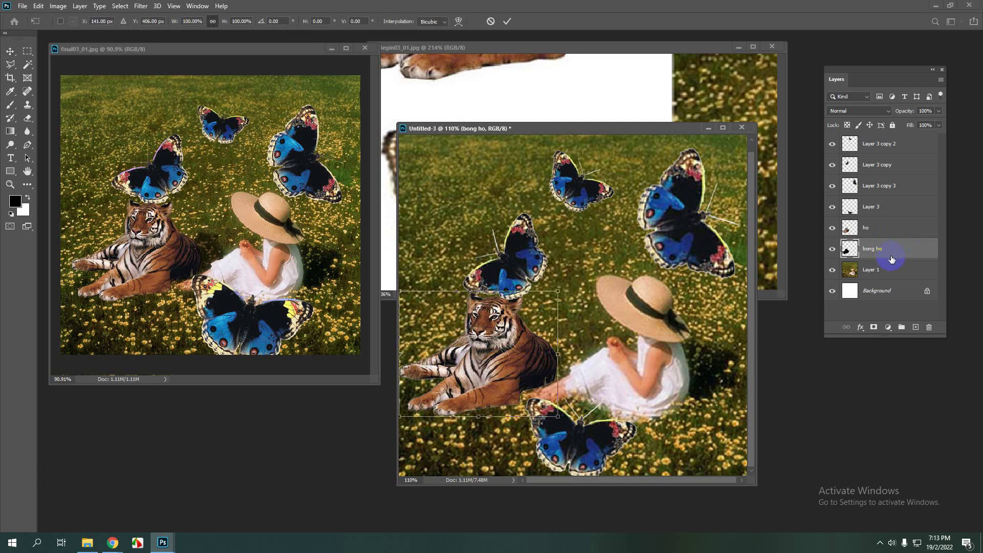
{"action": "right_click", "coordinate": [493, 365]}
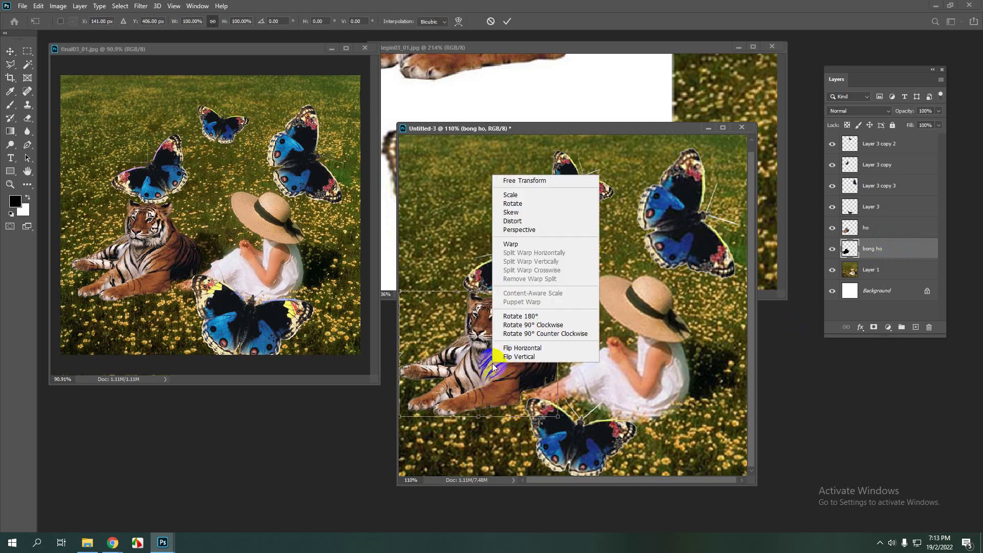
{"action": "left_click", "coordinate": [514, 221]}
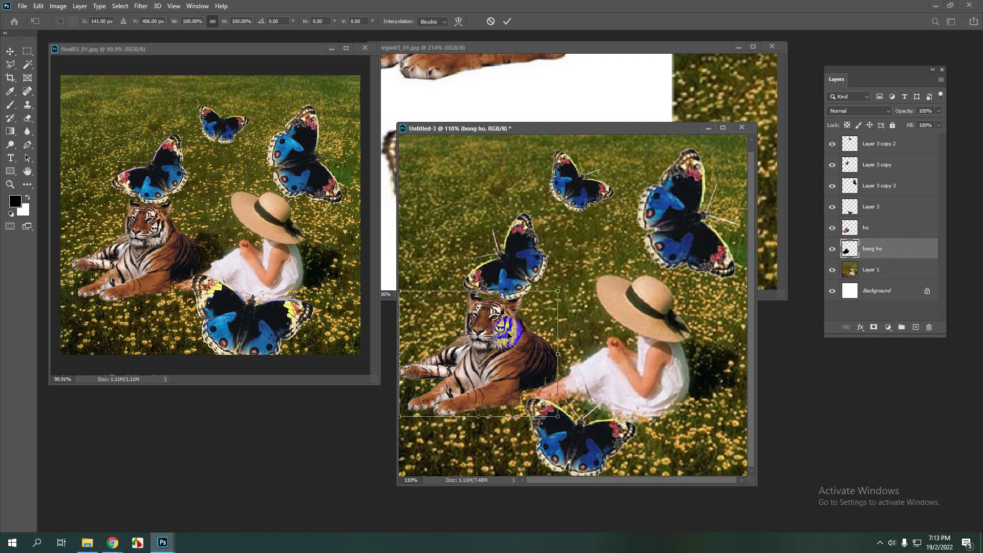
{"action": "key", "text": "ctrl+minus"}
{"action": "left_click_drag", "start_coordinate": [413, 297], "coordinate": [440, 296]}
{"action": "left_click_drag", "start_coordinate": [560, 299], "coordinate": [595, 299]}
{"action": "left_click_drag", "start_coordinate": [441, 300], "coordinate": [472, 300]}
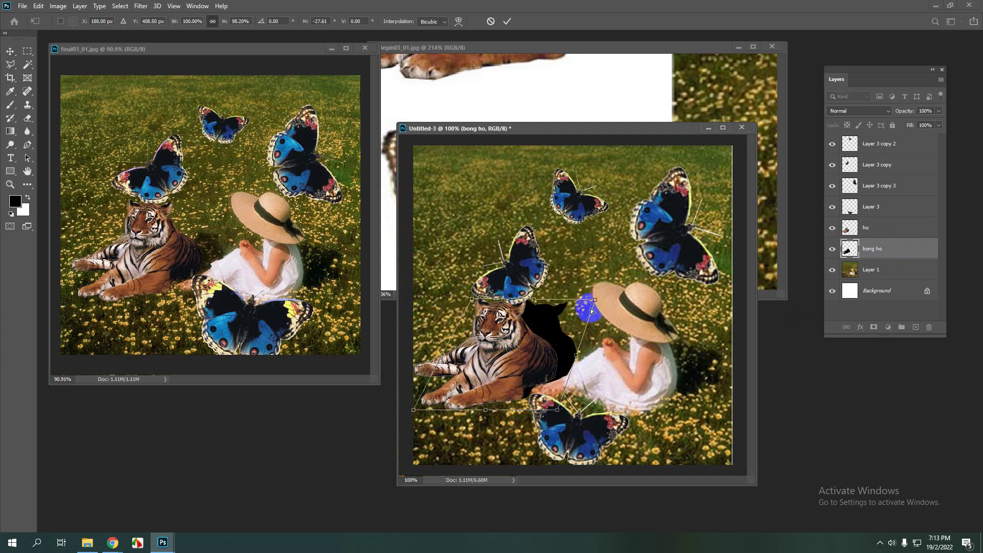
Step: Distort the black bong ho silhouette further toward the girl, slanting it about 45°, lowering its upper edge and narrowing its base, and apply the transformation
{"action": "left_click_drag", "start_coordinate": [594, 300], "coordinate": [612, 304]}
{"action": "left_click_drag", "start_coordinate": [472, 300], "coordinate": [499, 308]}
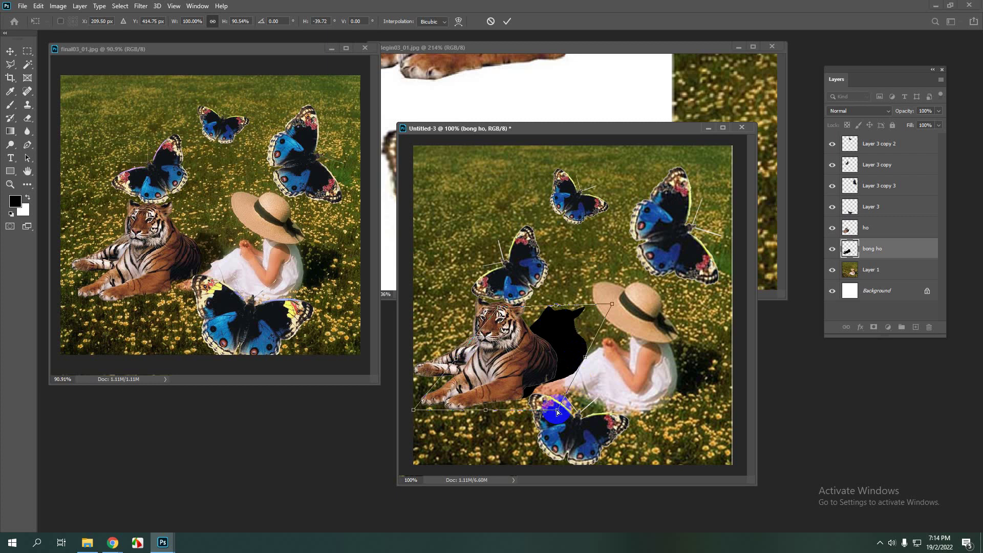
{"action": "left_click_drag", "start_coordinate": [557, 410], "coordinate": [532, 410]}
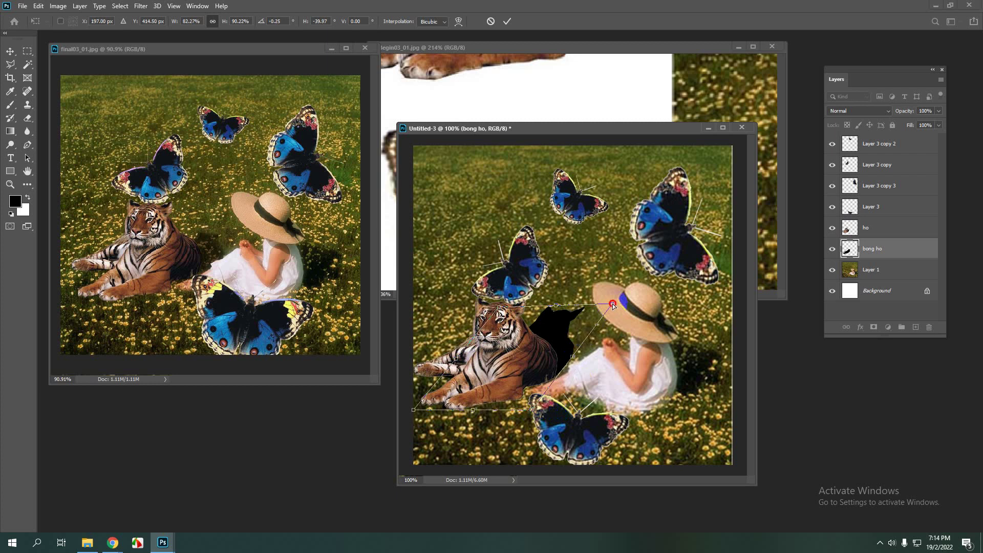
{"action": "left_click_drag", "start_coordinate": [612, 304], "coordinate": [614, 320]}
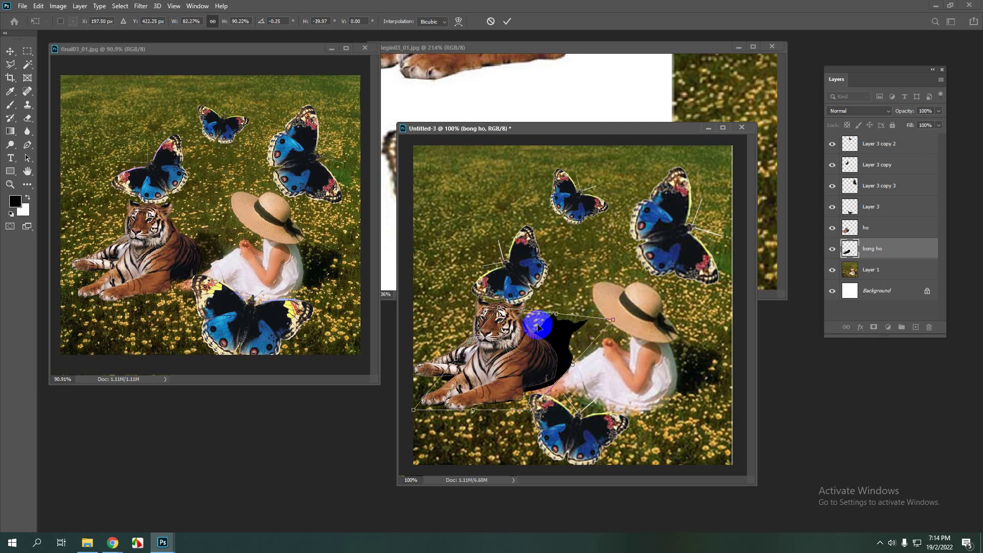
{"action": "left_click_drag", "start_coordinate": [500, 310], "coordinate": [511, 313]}
{"action": "left_click", "coordinate": [609, 333]}
{"action": "left_click_drag", "start_coordinate": [613, 320], "coordinate": [606, 329]}
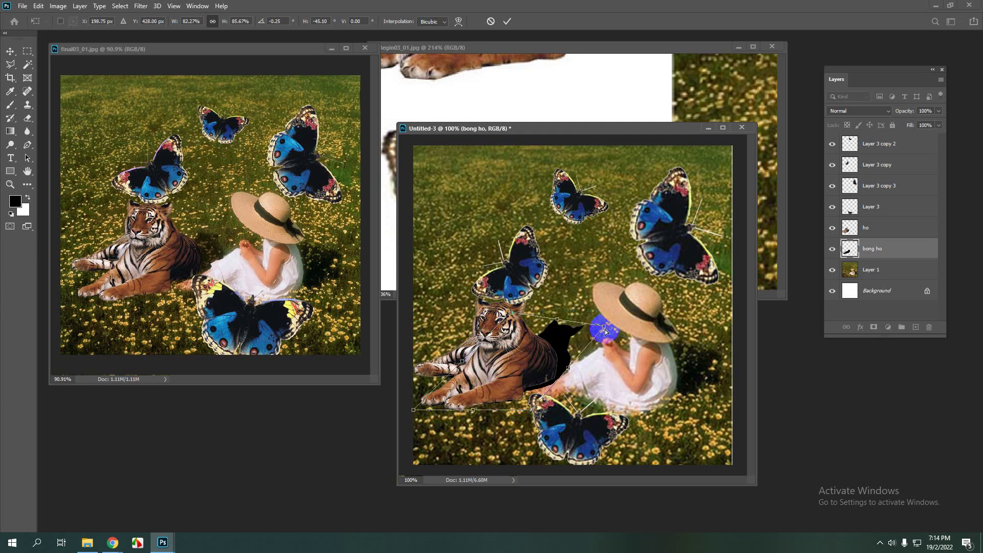
{"action": "key", "text": "Return"}
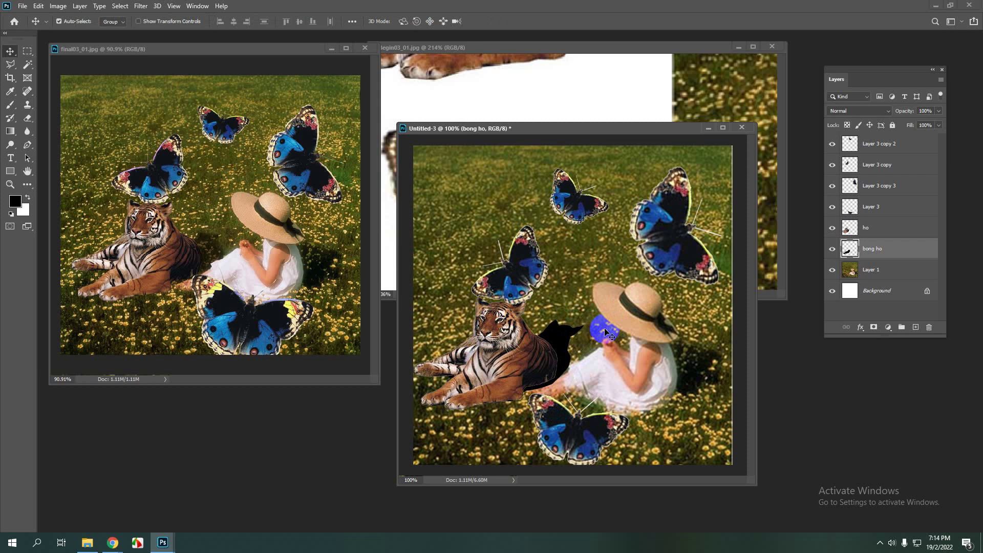
{"action": "left_click_drag", "start_coordinate": [605, 329], "coordinate": [546, 337]}
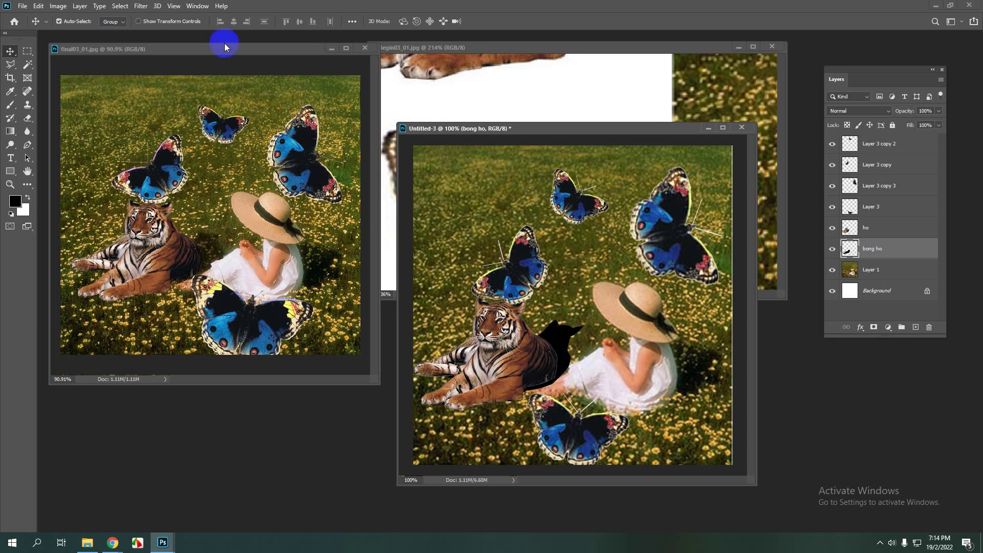
Step: Soften the bong ho shadow with a Gaussian Blur of 7.2 pixels radius
{"action": "left_click", "coordinate": [139, 6]}
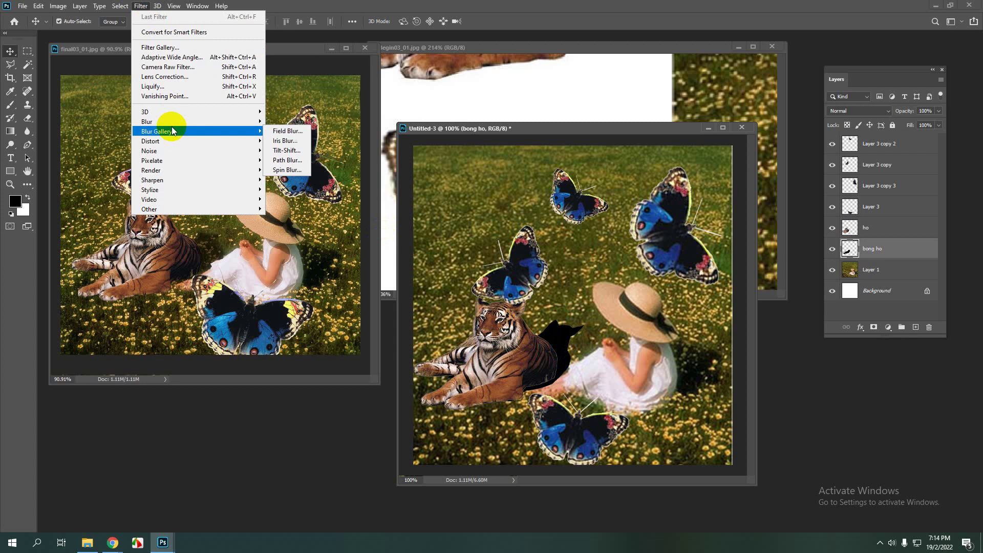
{"action": "mouse_move", "coordinate": [173, 122]}
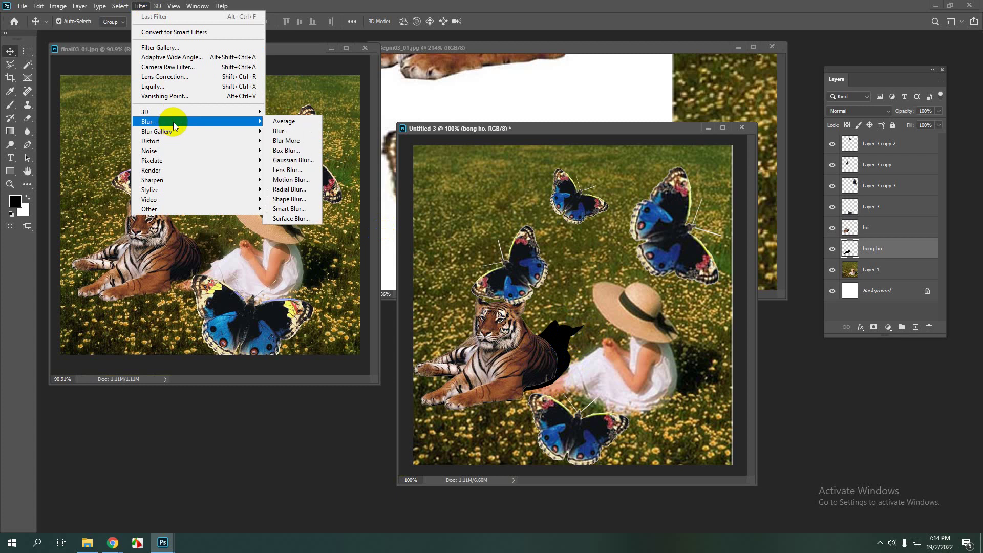
{"action": "left_click", "coordinate": [293, 160]}
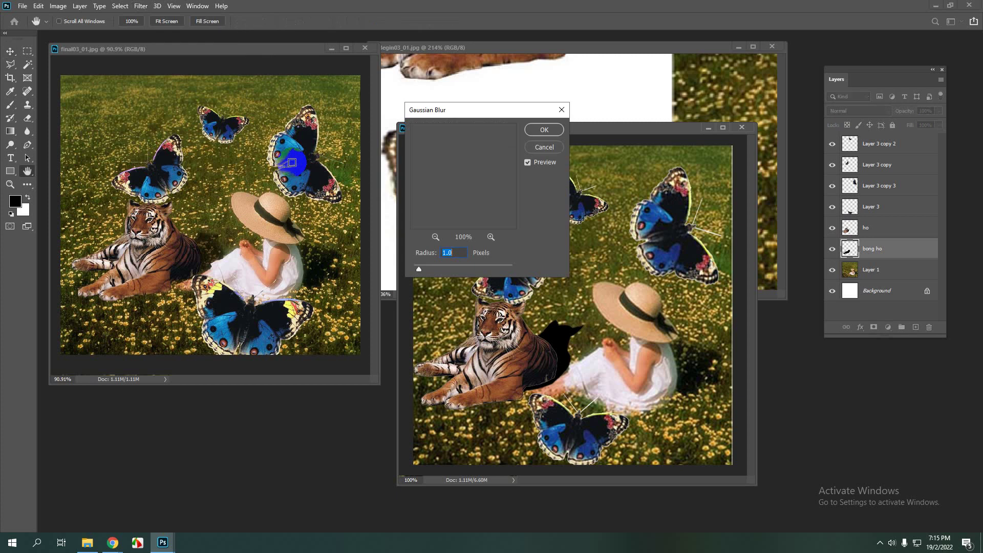
{"action": "left_click", "coordinate": [457, 178]}
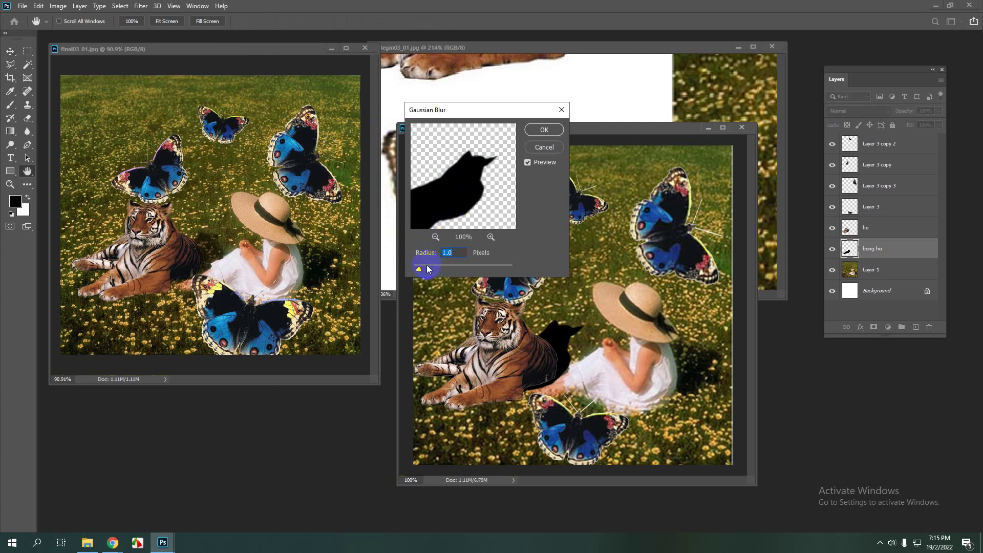
{"action": "left_click_drag", "start_coordinate": [419, 269], "coordinate": [447, 269]}
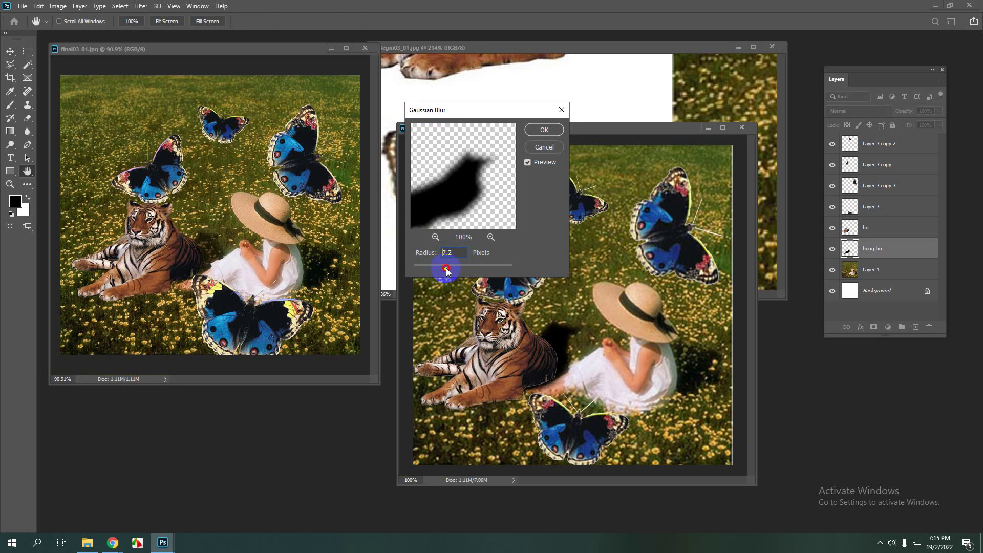
{"action": "left_click", "coordinate": [544, 131]}
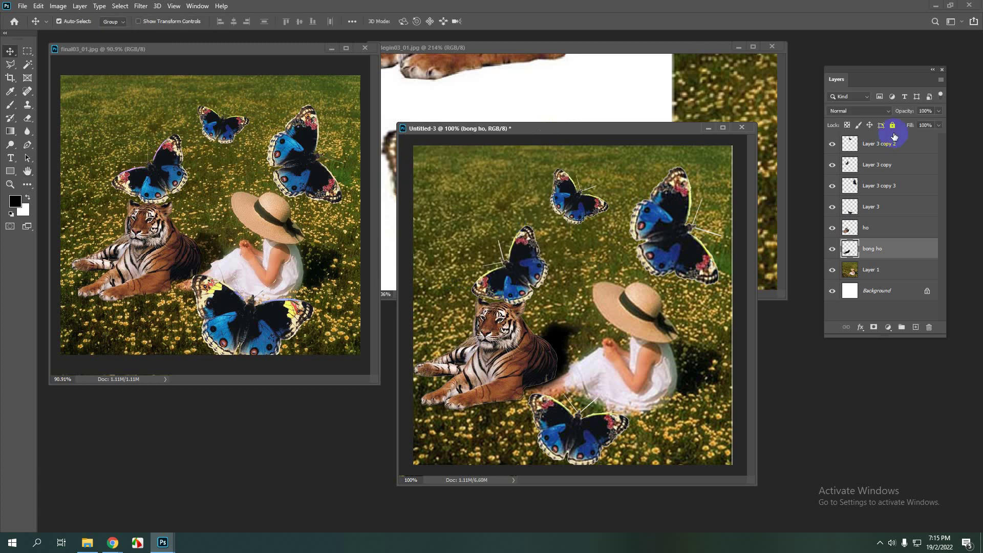
Step: Reduce the bong ho shadow layer's opacity to 76%
{"action": "left_click", "coordinate": [939, 111]}
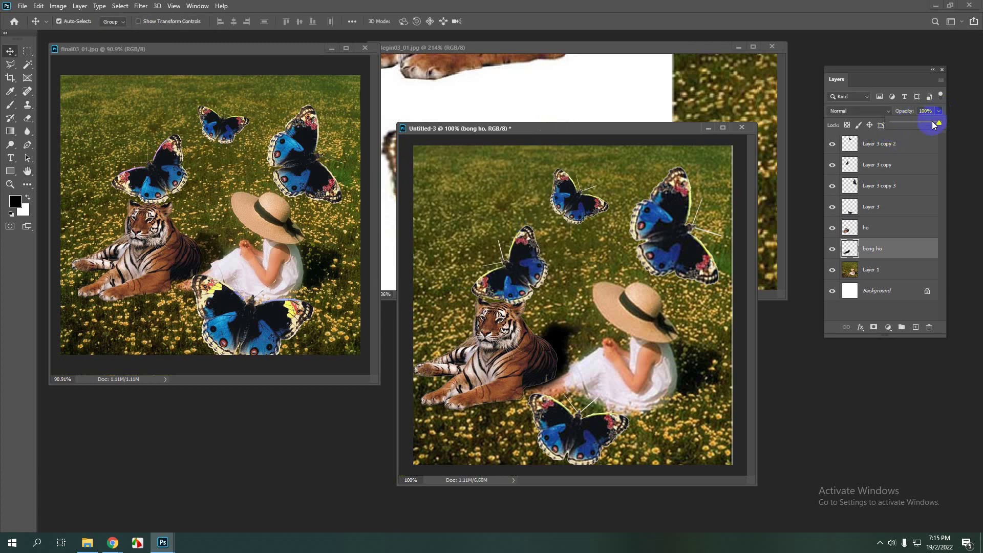
{"action": "left_click_drag", "start_coordinate": [933, 123], "coordinate": [925, 126]}
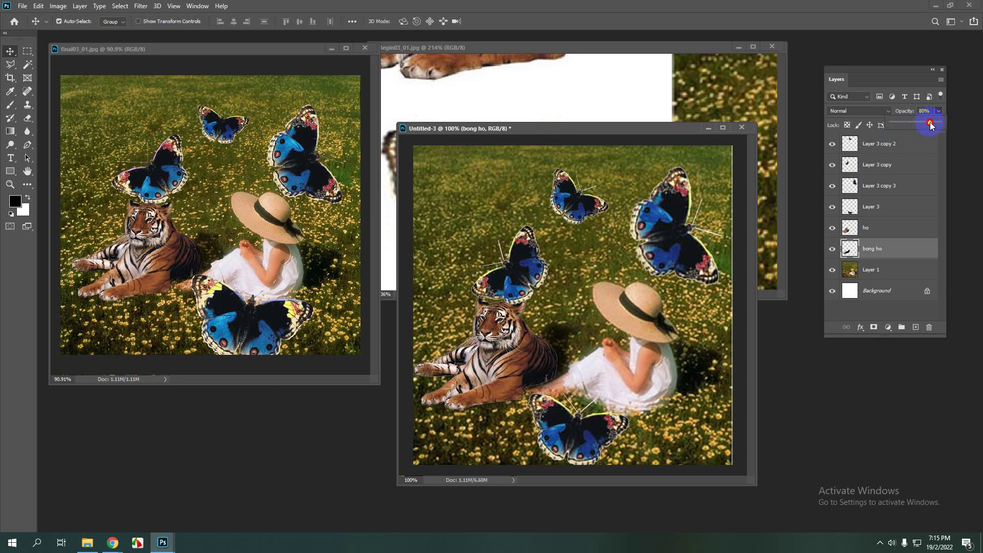
{"action": "left_click_drag", "start_coordinate": [929, 123], "coordinate": [932, 124]}
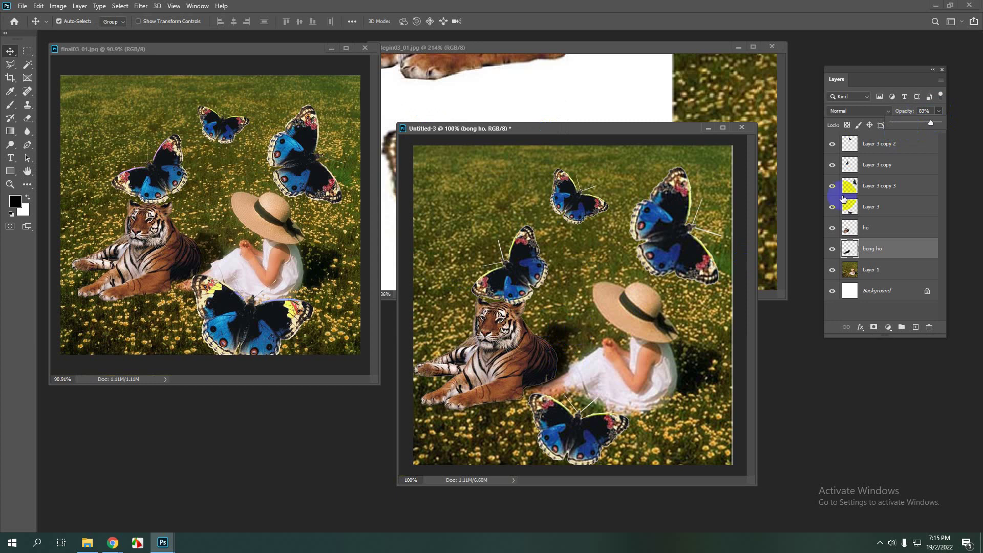
{"action": "left_click_drag", "start_coordinate": [930, 123], "coordinate": [927, 125]}
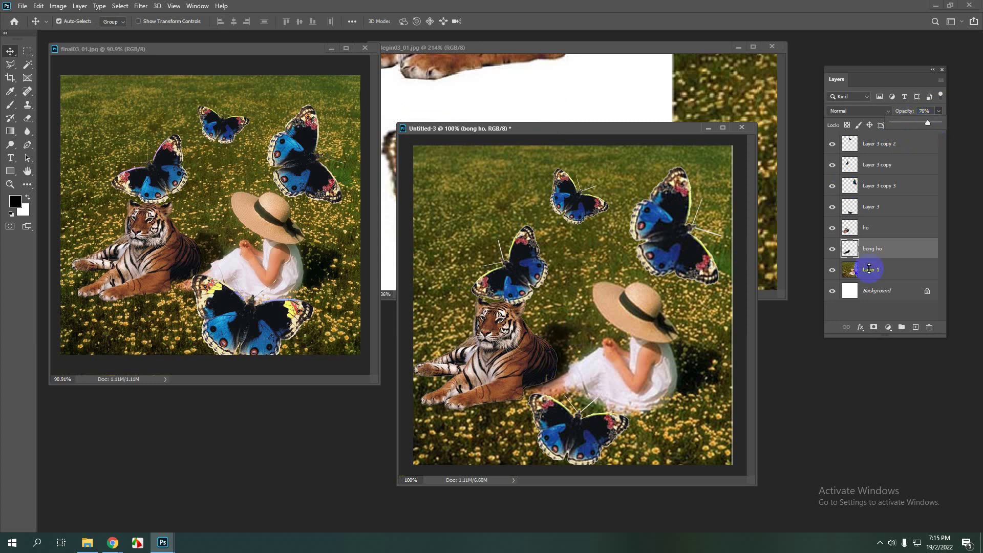
{"action": "left_click", "coordinate": [583, 370]}
{"action": "scroll", "coordinate": [584, 379], "scroll_direction": "up", "scroll_amount": 1}
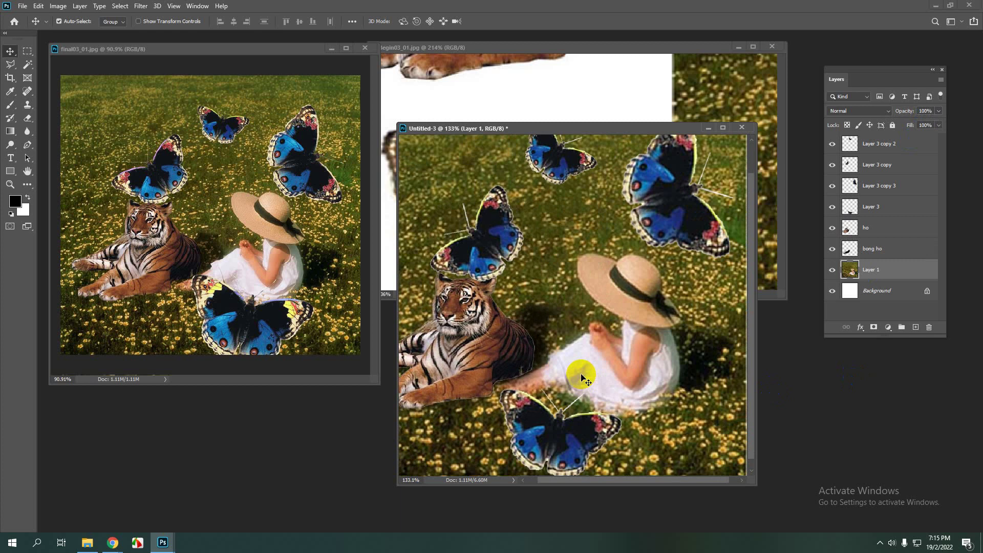
{"action": "scroll", "coordinate": [584, 379], "scroll_direction": "down", "scroll_amount": 1}
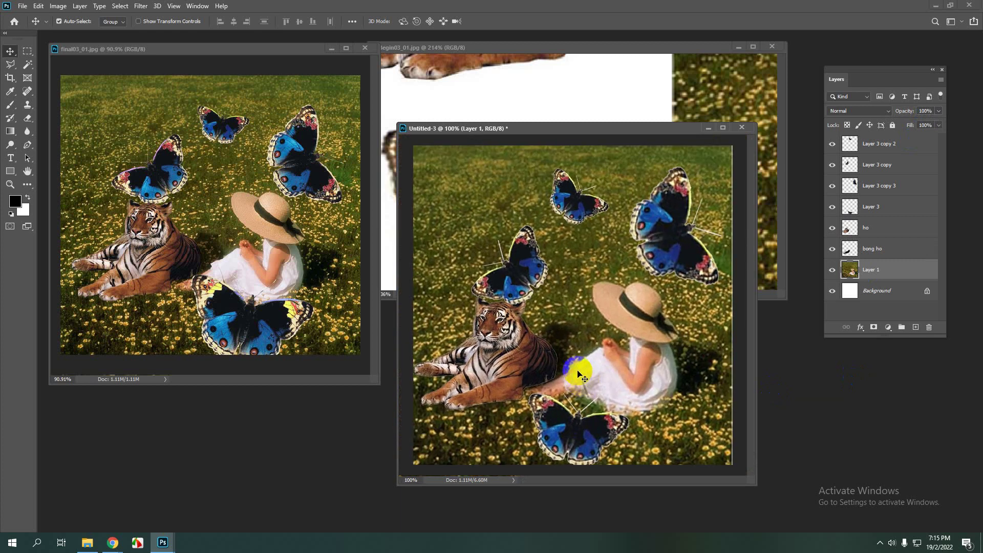
{"action": "left_click", "coordinate": [879, 543]}
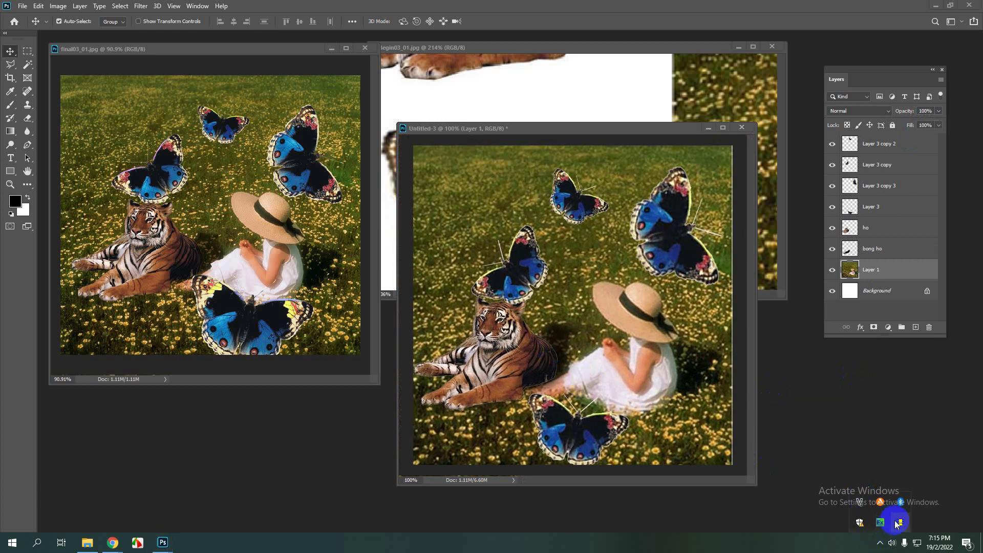